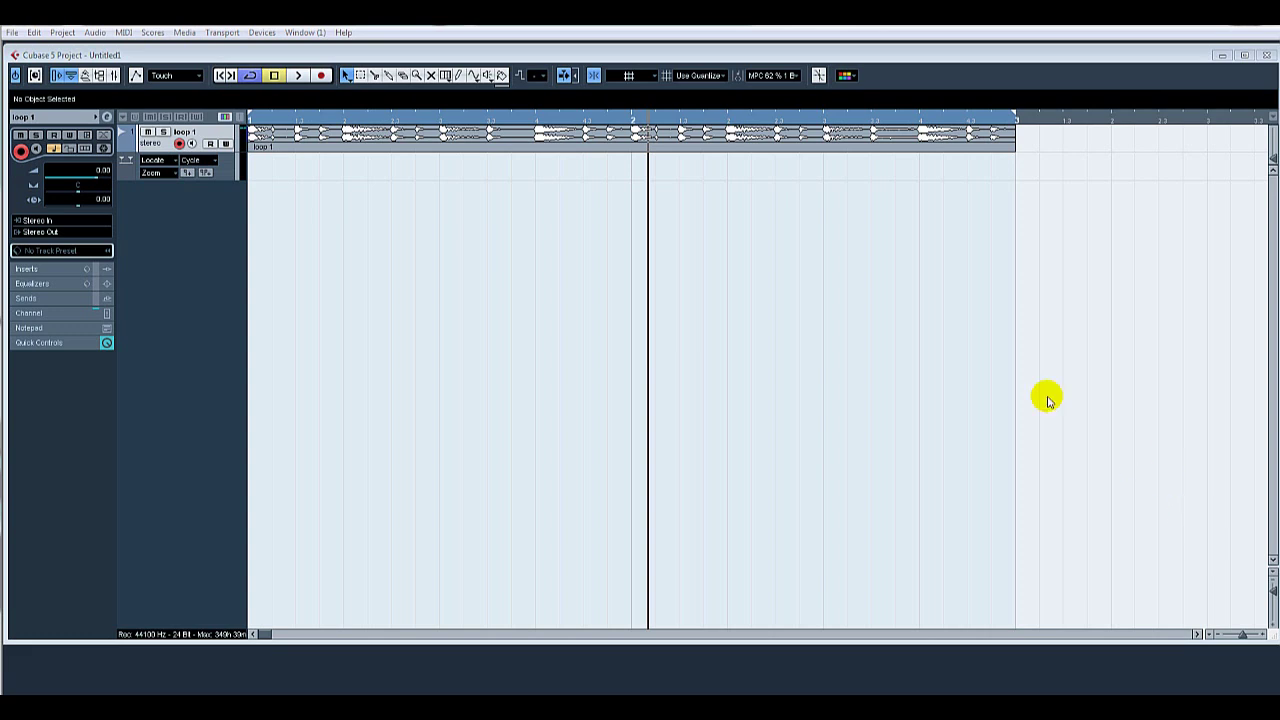
Display the Transport panel beneath the loop 1 project with F2.
{"action": "key", "text": "F2"}
Switch the quantize preset from MPC 62% 1 Bar to 1/1 and return the playhead to 1.1.1.0.
{"action": "left_click", "coordinate": [784, 75]}
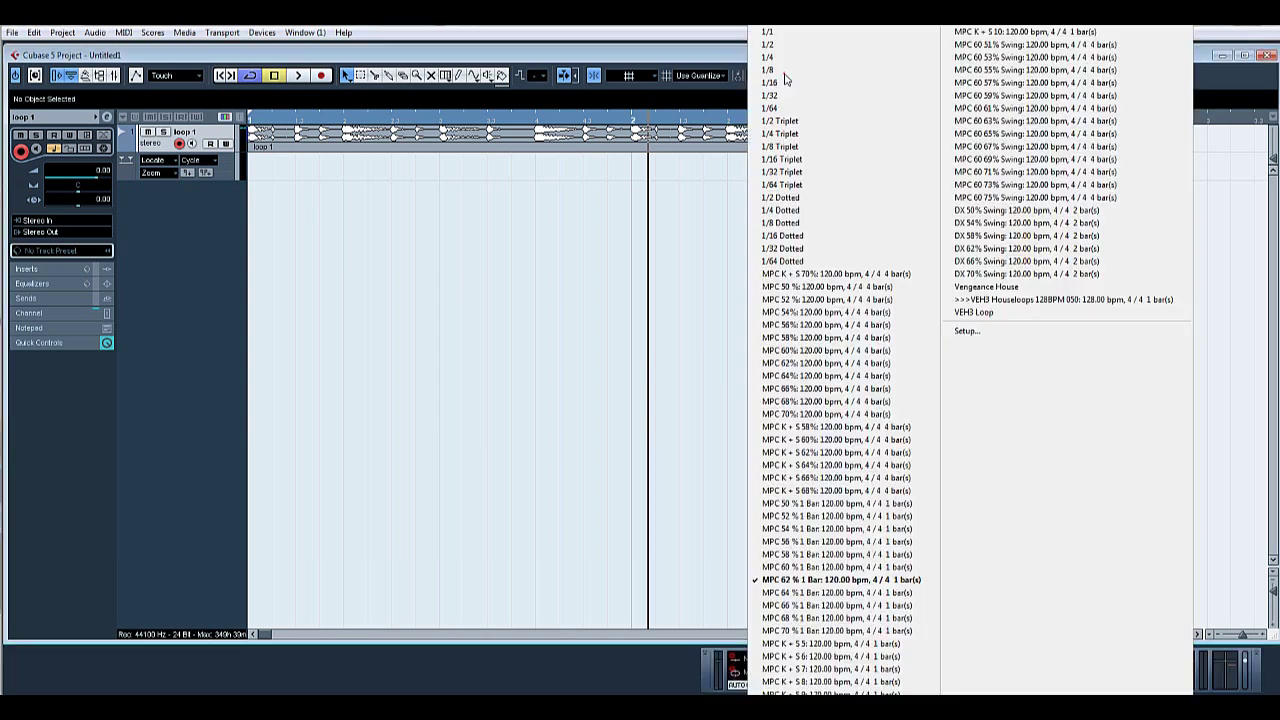
{"action": "left_click", "coordinate": [788, 39]}
{"action": "left_click", "coordinate": [797, 206]}
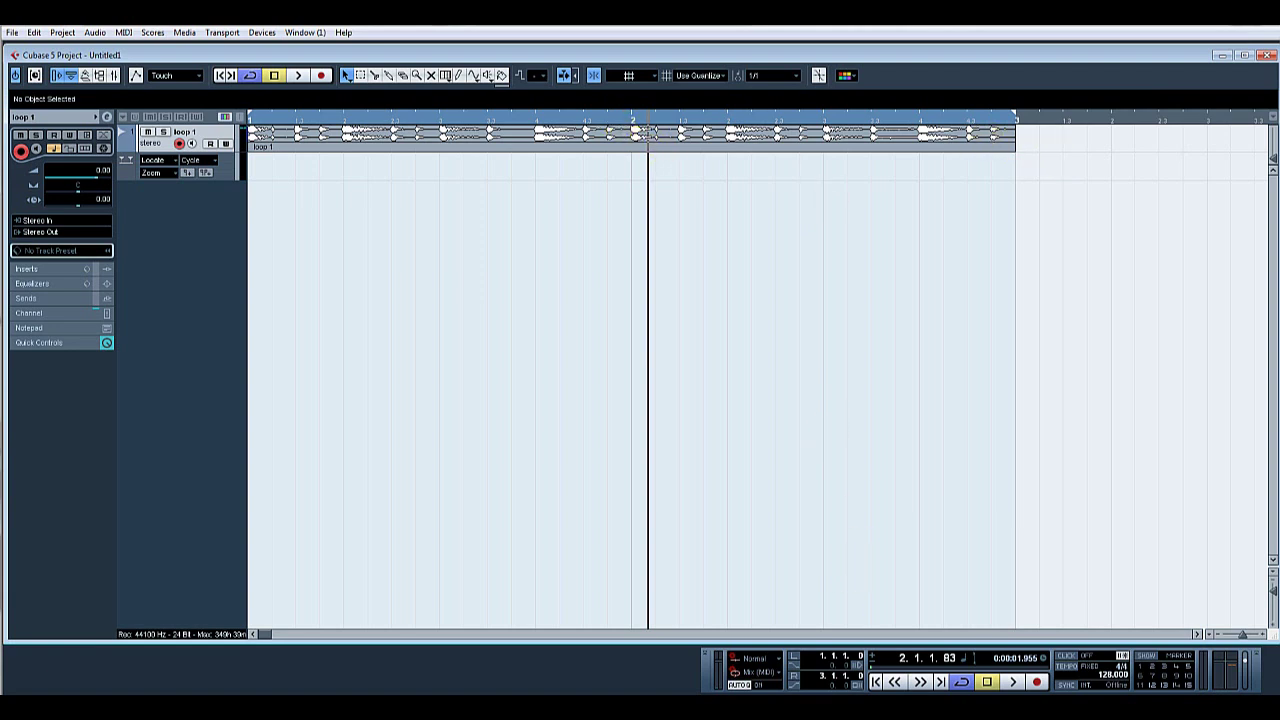
{"action": "left_click", "coordinate": [875, 681]}
Play the two-bar drum loop once, stop it, and select the loop 1 event.
{"action": "left_click", "coordinate": [887, 475]}
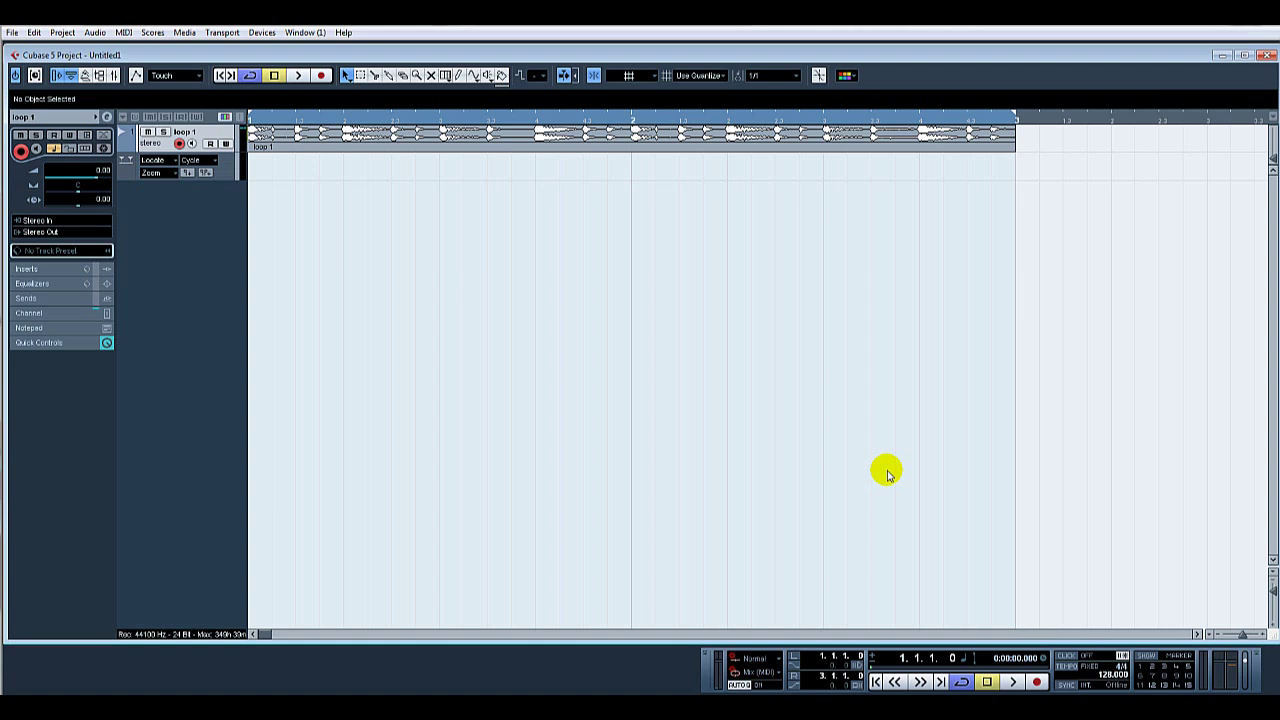
{"action": "key", "text": "space"}
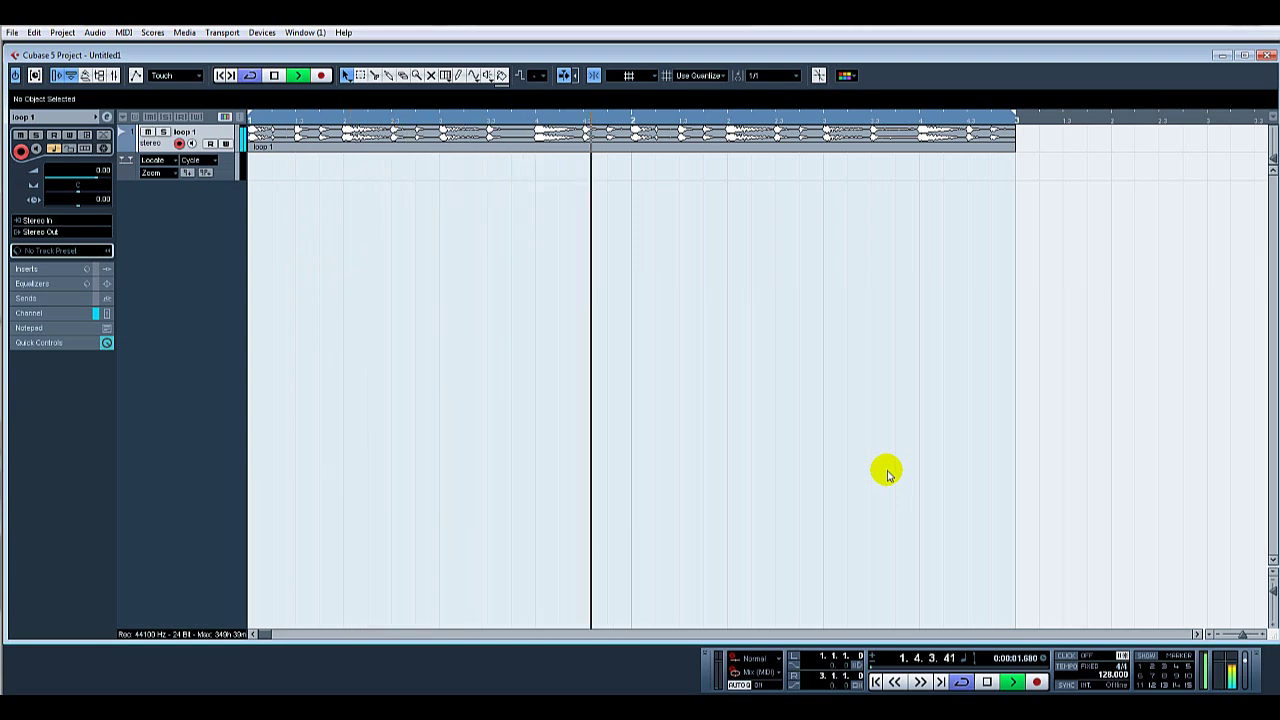
{"action": "key", "text": "space"}
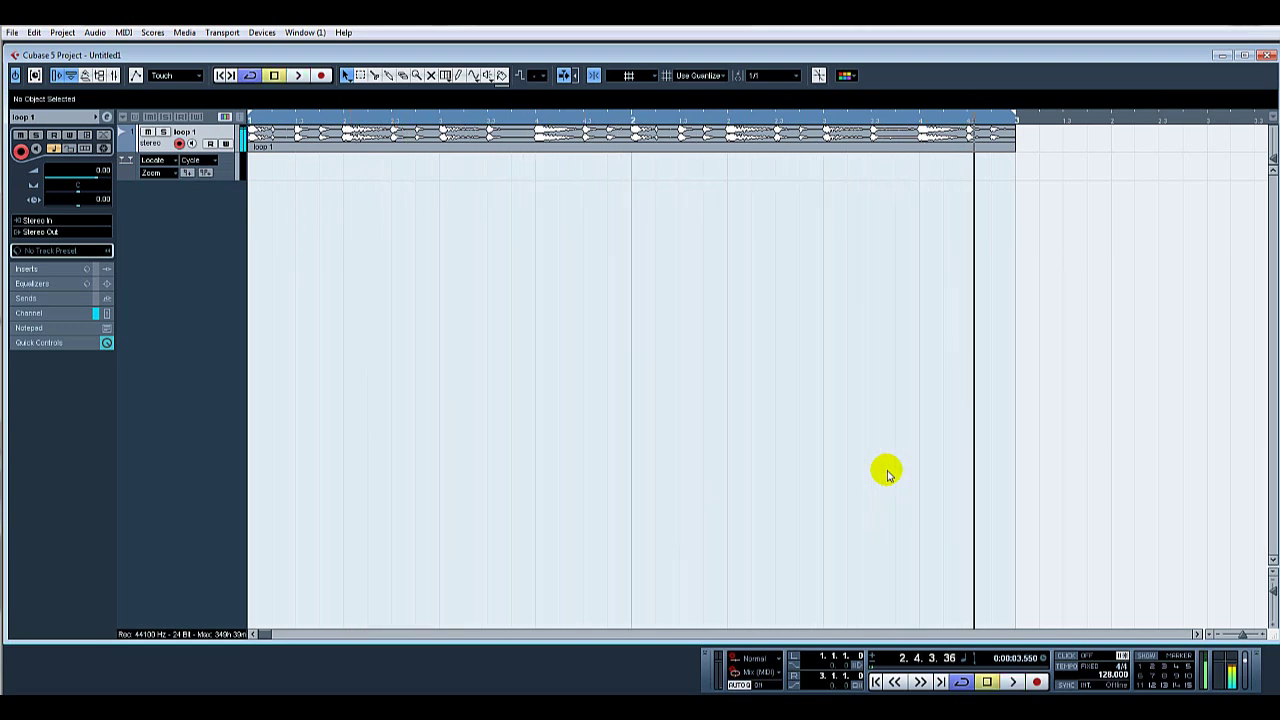
{"action": "left_click", "coordinate": [686, 143]}
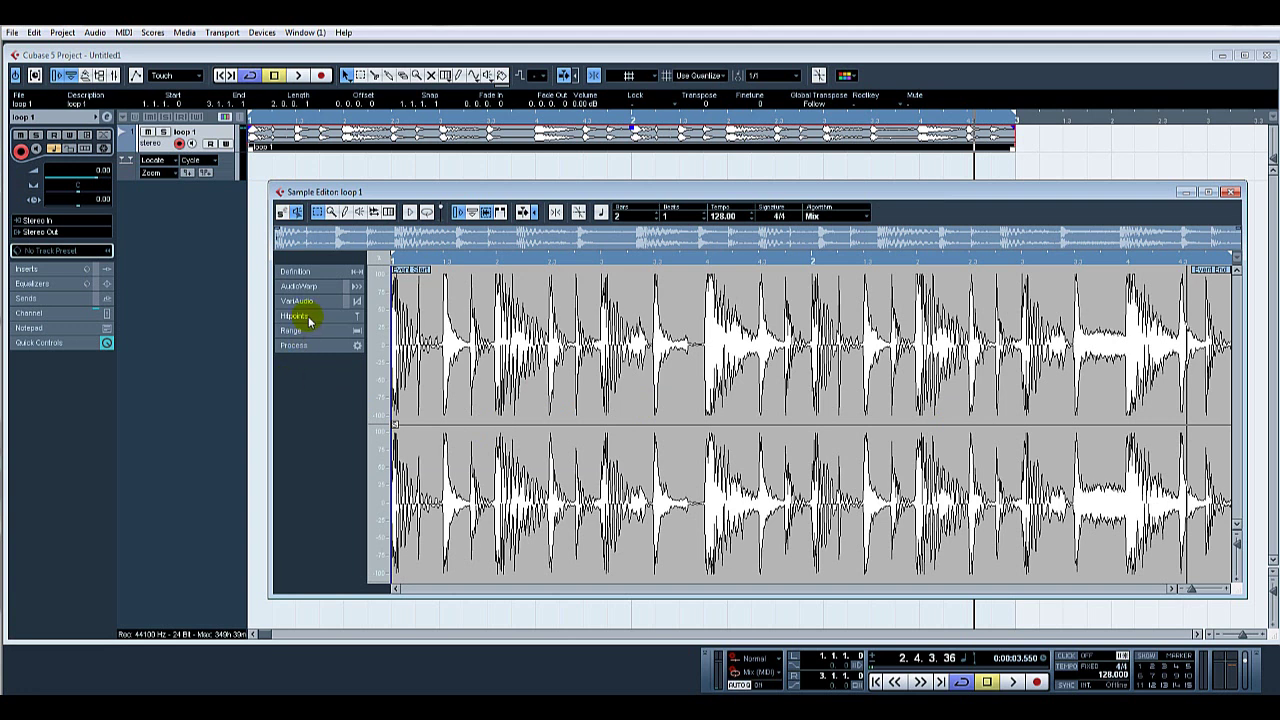
Tune the Hitpoints Sensitivity until every drum hit is marked, then slice the loop.
{"action": "left_click", "coordinate": [309, 318]}
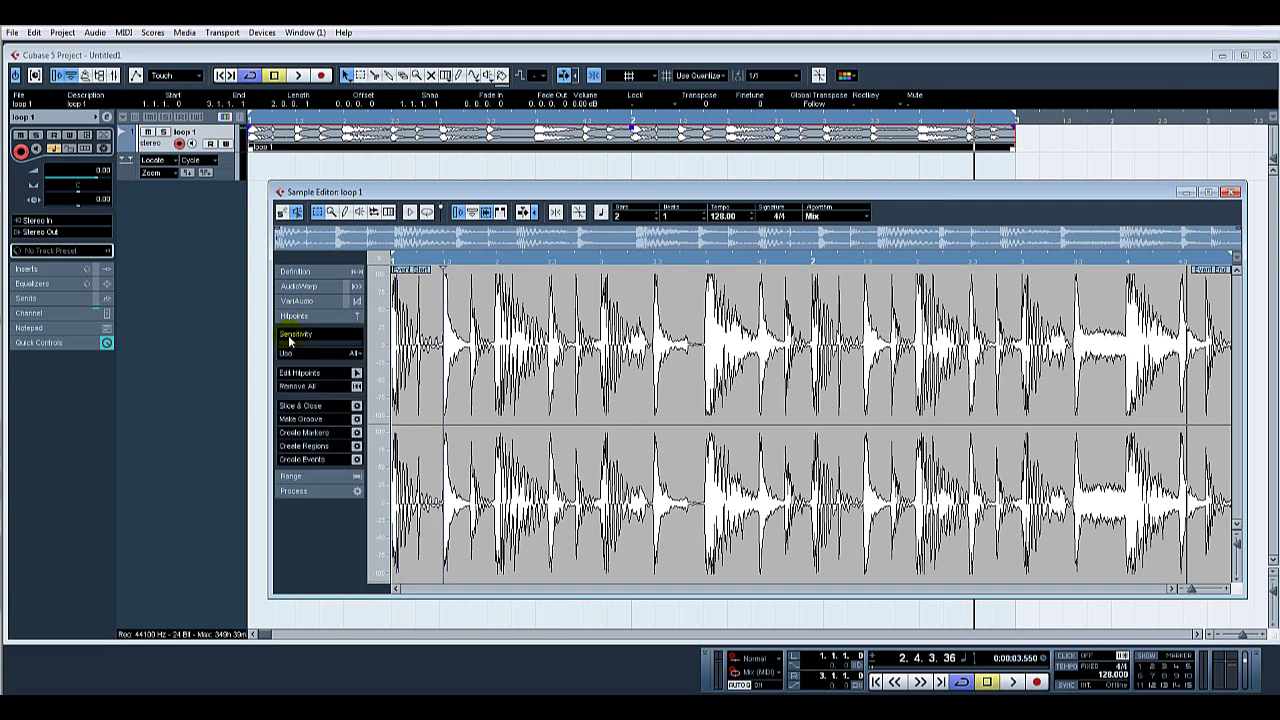
{"action": "mouse_move", "coordinate": [305, 341]}
{"action": "left_mouse_down"}
{"action": "mouse_move", "coordinate": [283, 349]}
{"action": "mouse_move", "coordinate": [296, 350]}
{"action": "left_mouse_up"}
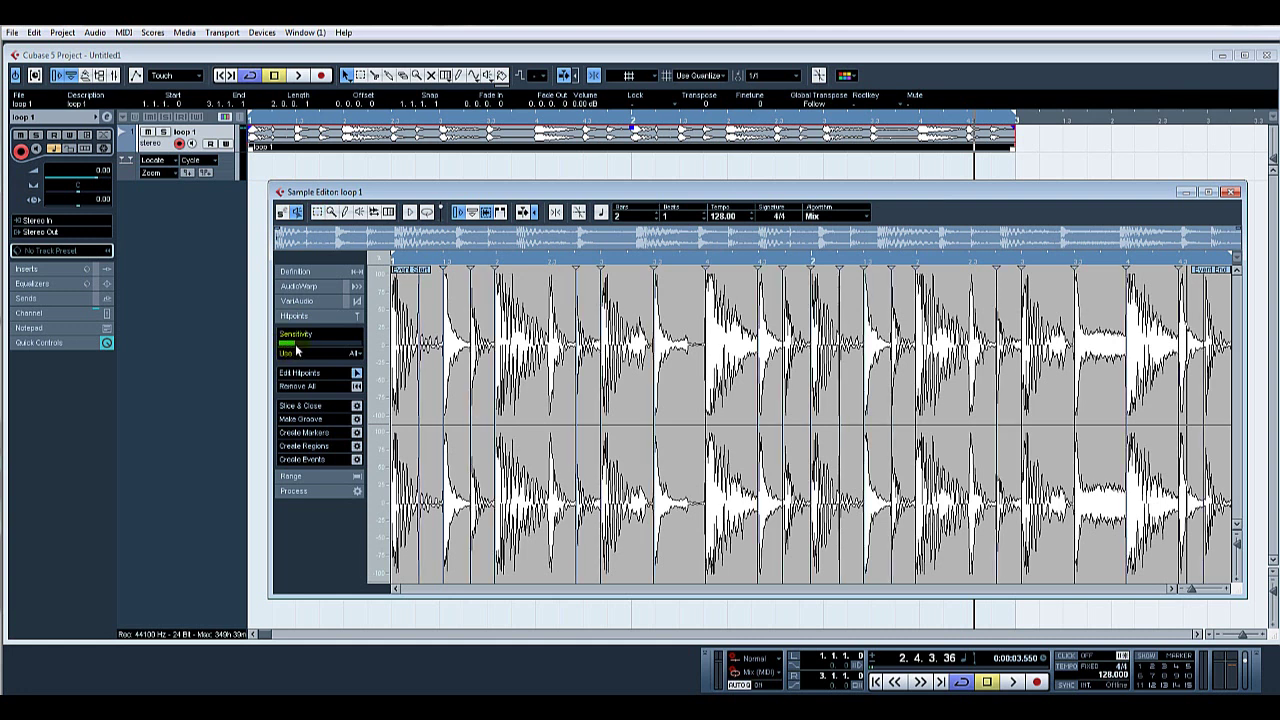
{"action": "mouse_move", "coordinate": [296, 350]}
{"action": "left_mouse_down"}
{"action": "mouse_move", "coordinate": [357, 352]}
{"action": "mouse_move", "coordinate": [312, 347]}
{"action": "left_mouse_up"}
{"action": "key", "text": "F2"}
{"action": "key", "text": "F2"}
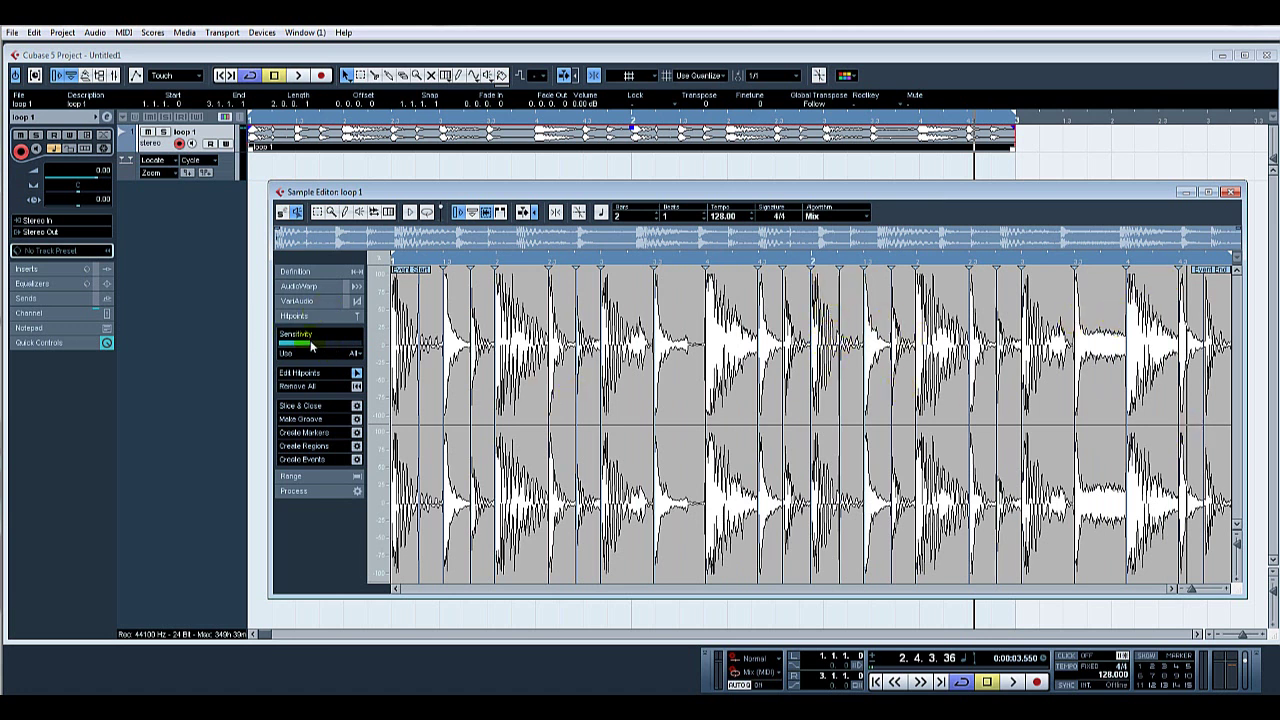
{"action": "left_click_drag", "start_coordinate": [312, 347], "coordinate": [296, 347]}
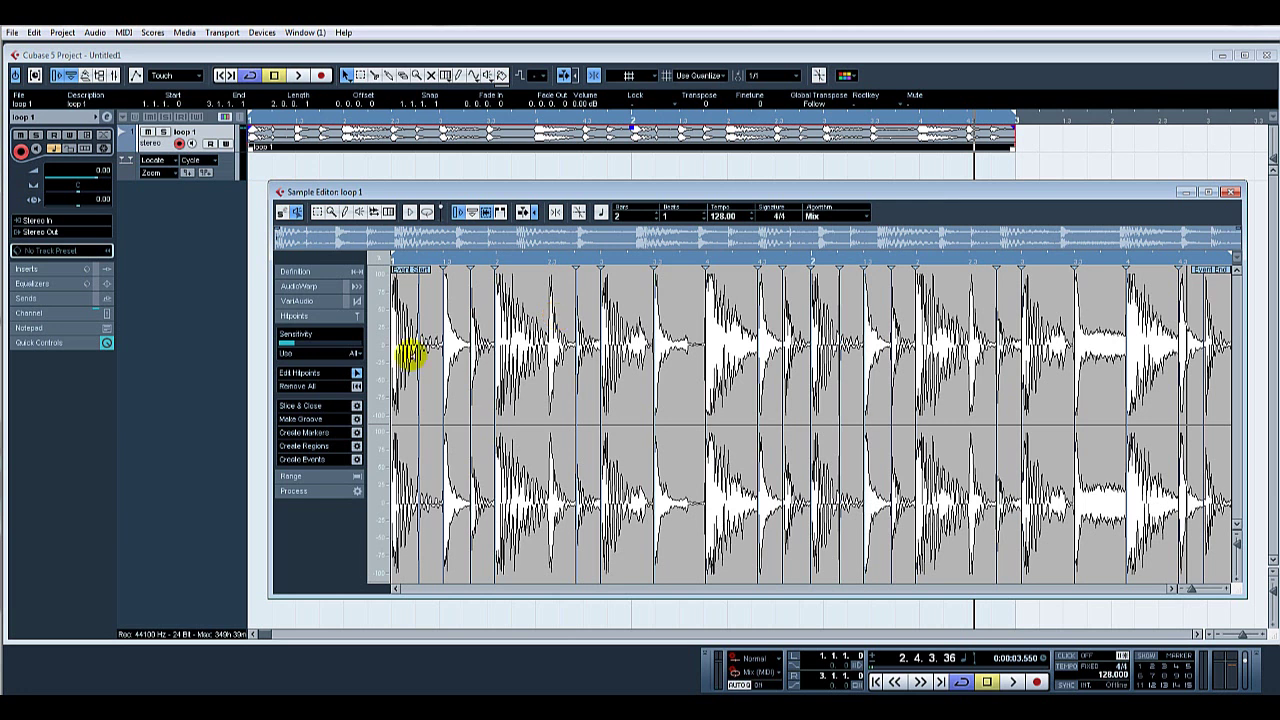
{"action": "left_click", "coordinate": [294, 343]}
{"action": "left_click_drag", "start_coordinate": [296, 347], "coordinate": [300, 348]}
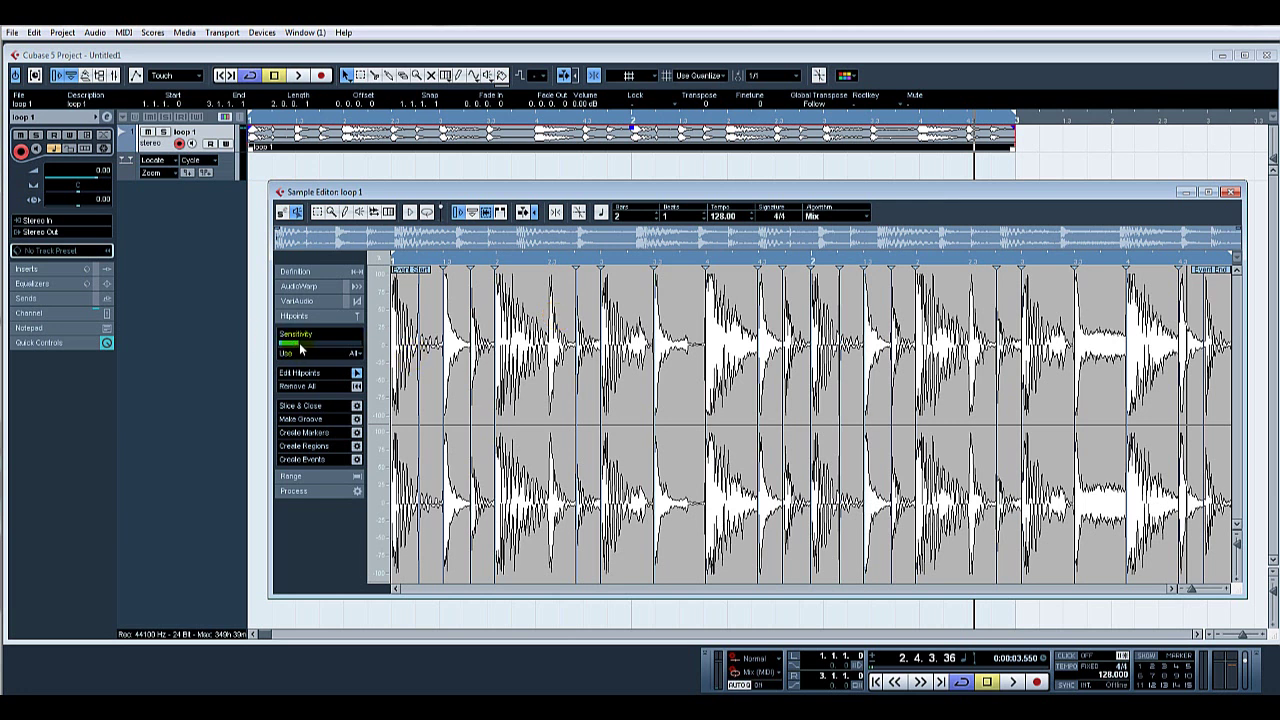
{"action": "left_click", "coordinate": [356, 406]}
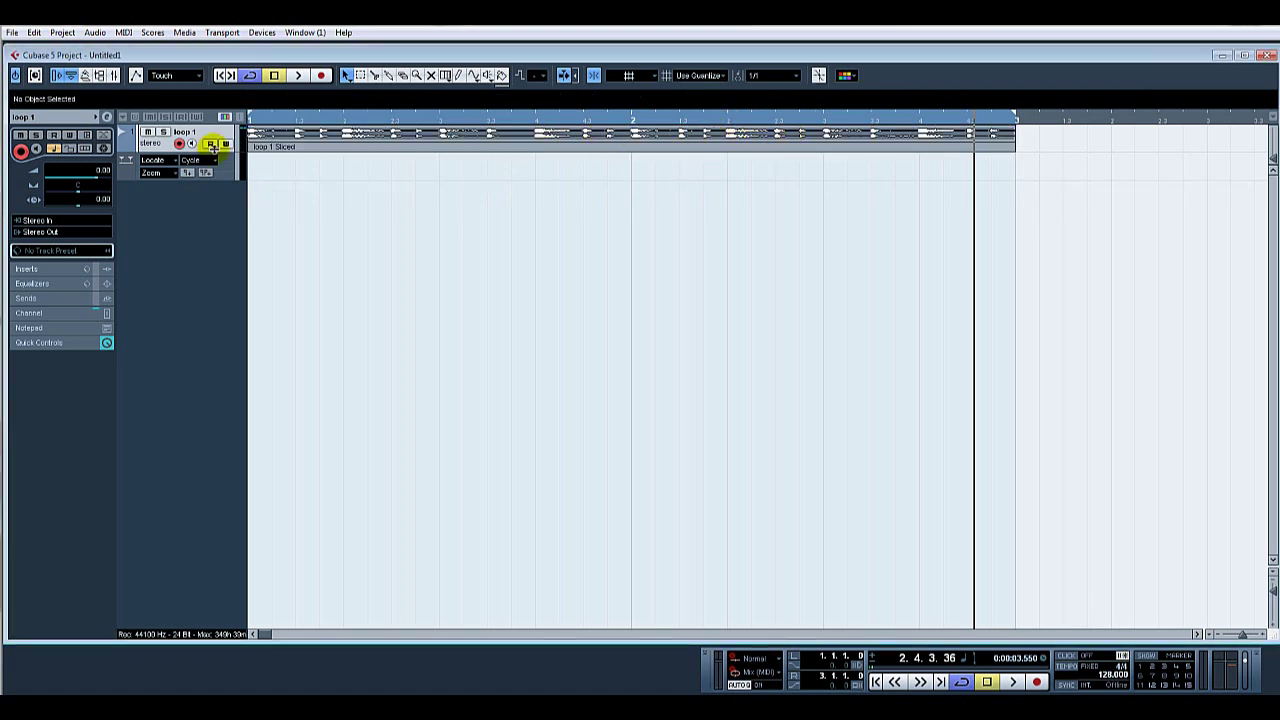
Make the loop 1 track taller and inspect the slices of loop 1 Sliced in the part editor.
{"action": "left_click_drag", "start_coordinate": [215, 153], "coordinate": [216, 252]}
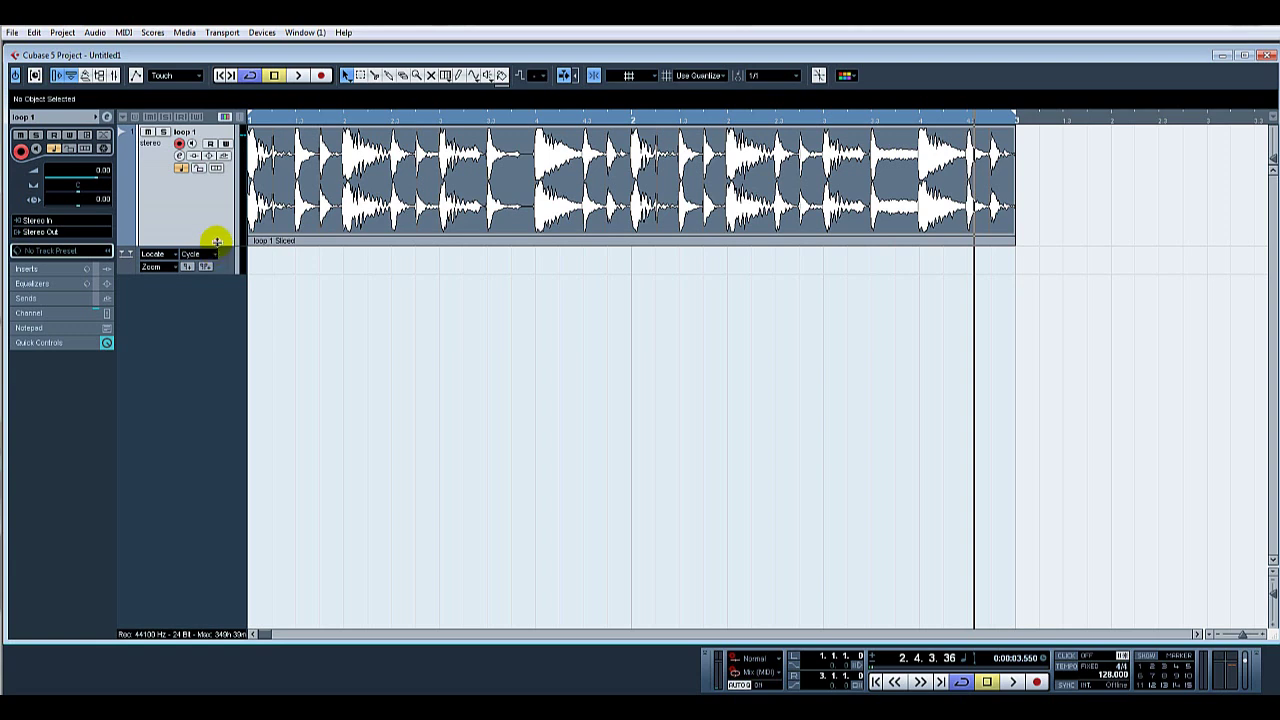
{"action": "double_click", "coordinate": [388, 205]}
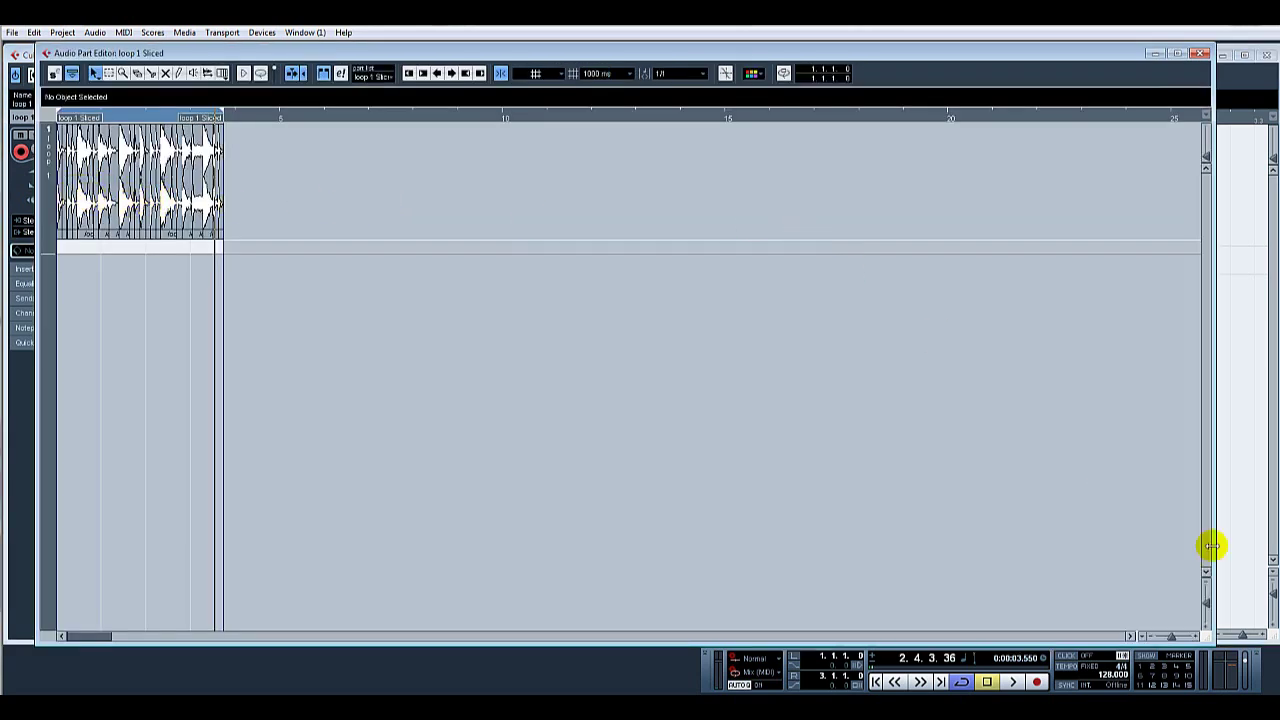
{"action": "left_click_drag", "start_coordinate": [1168, 637], "coordinate": [1176, 637]}
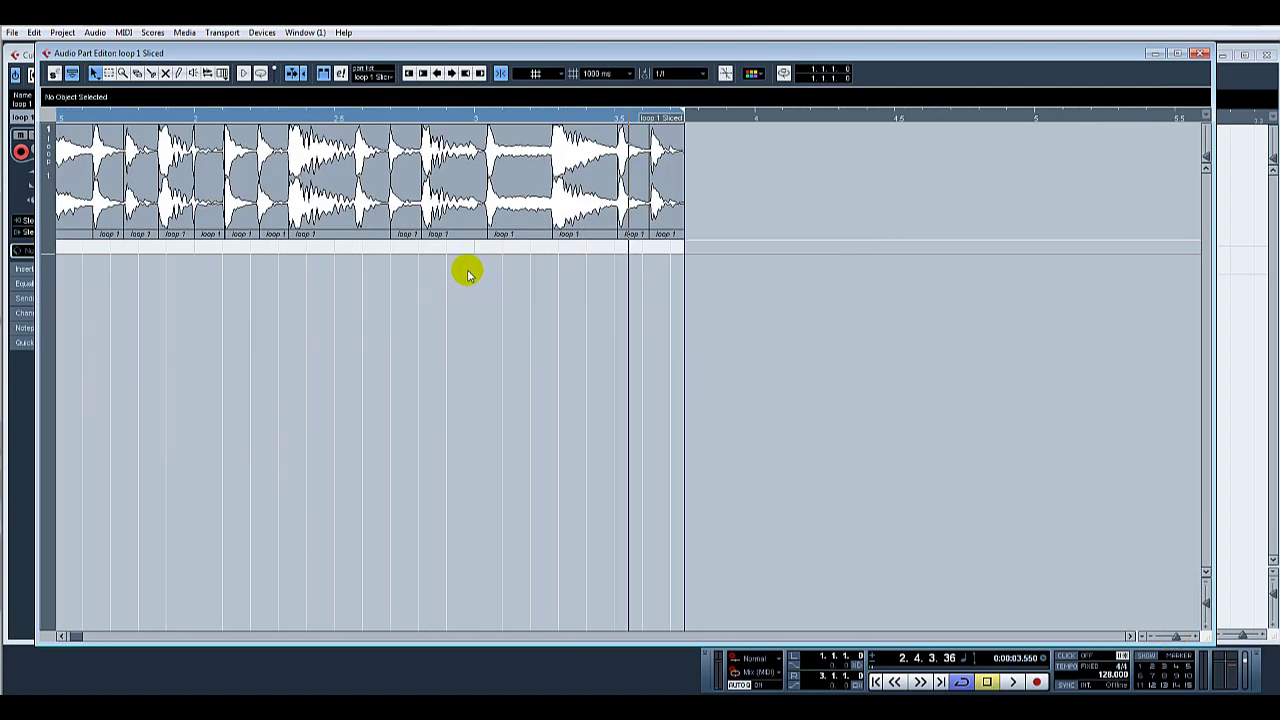
{"action": "left_click", "coordinate": [1199, 54]}
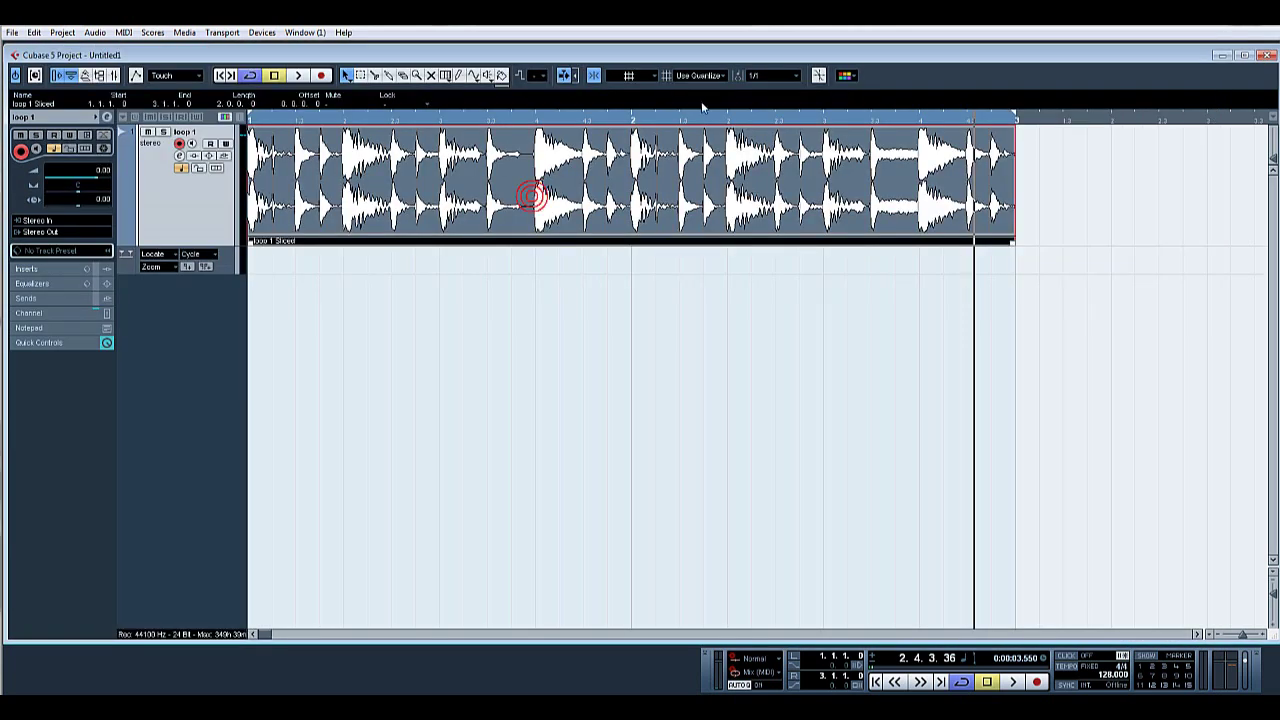
Select the MPC 60 61% Swing quantize preset and audition the sliced loop.
{"action": "left_click", "coordinate": [762, 76]}
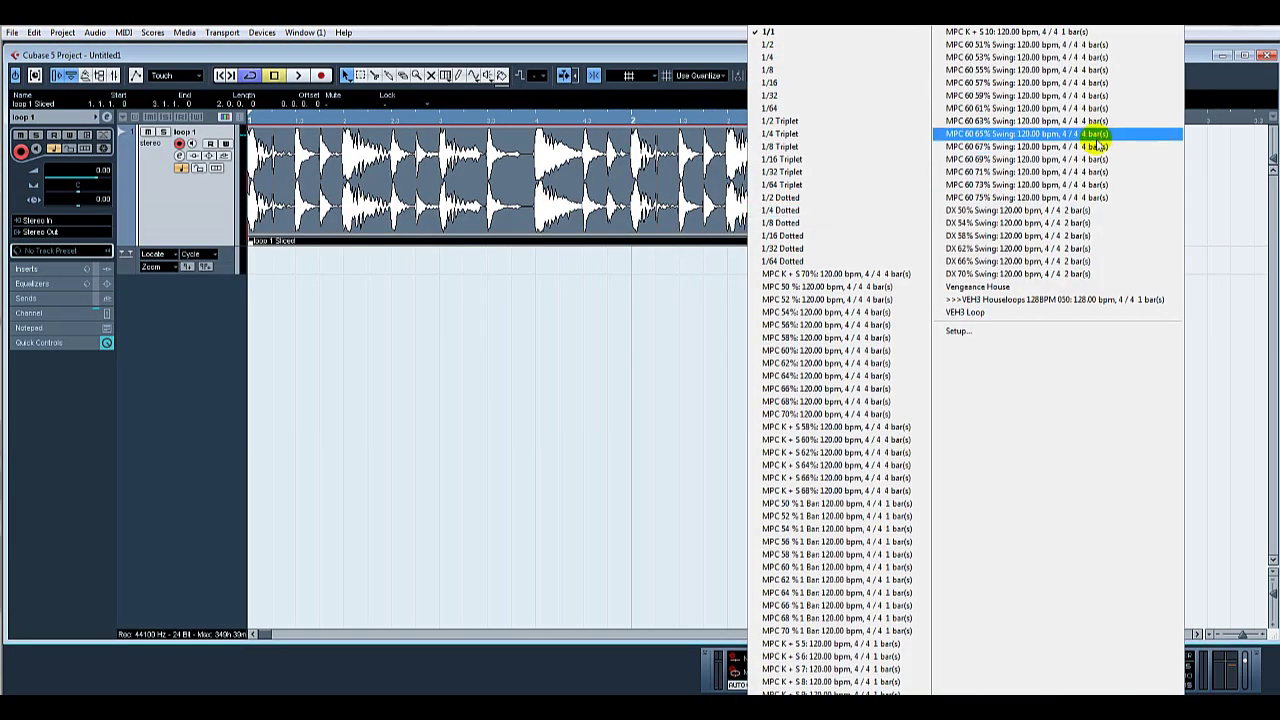
{"action": "left_click", "coordinate": [983, 110]}
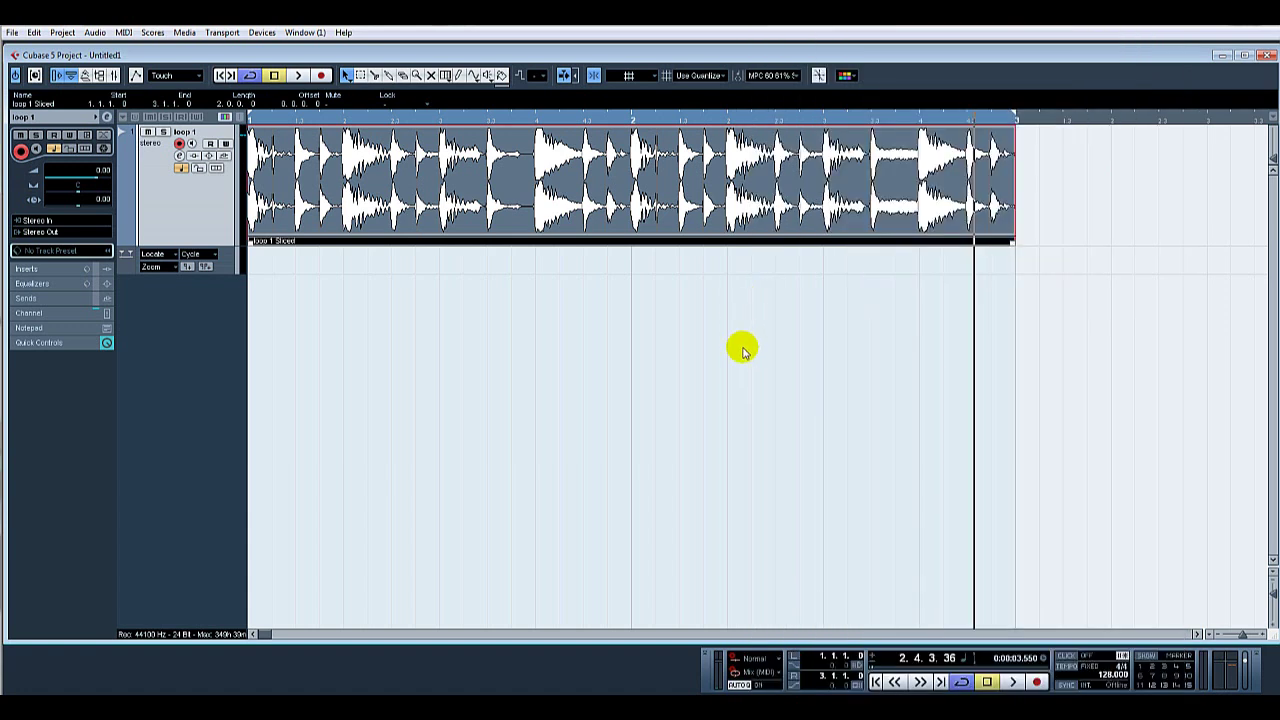
{"action": "key", "text": "space"}
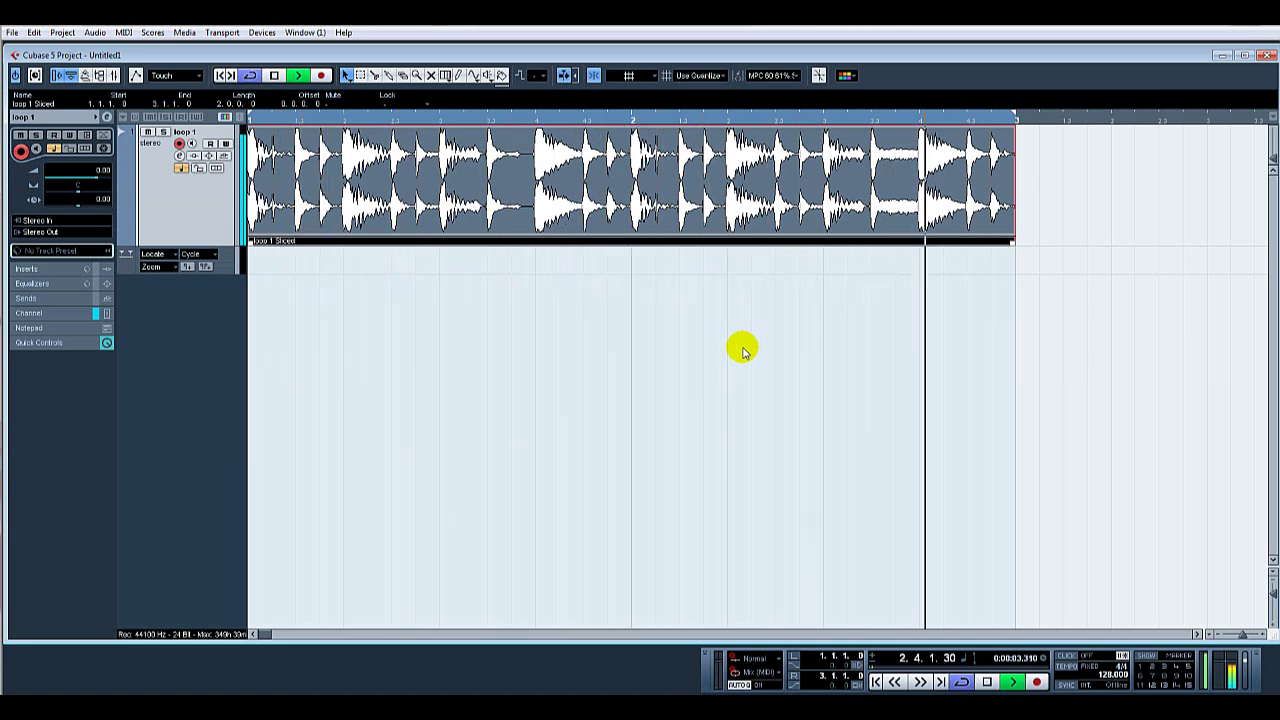
{"action": "key", "text": "space"}
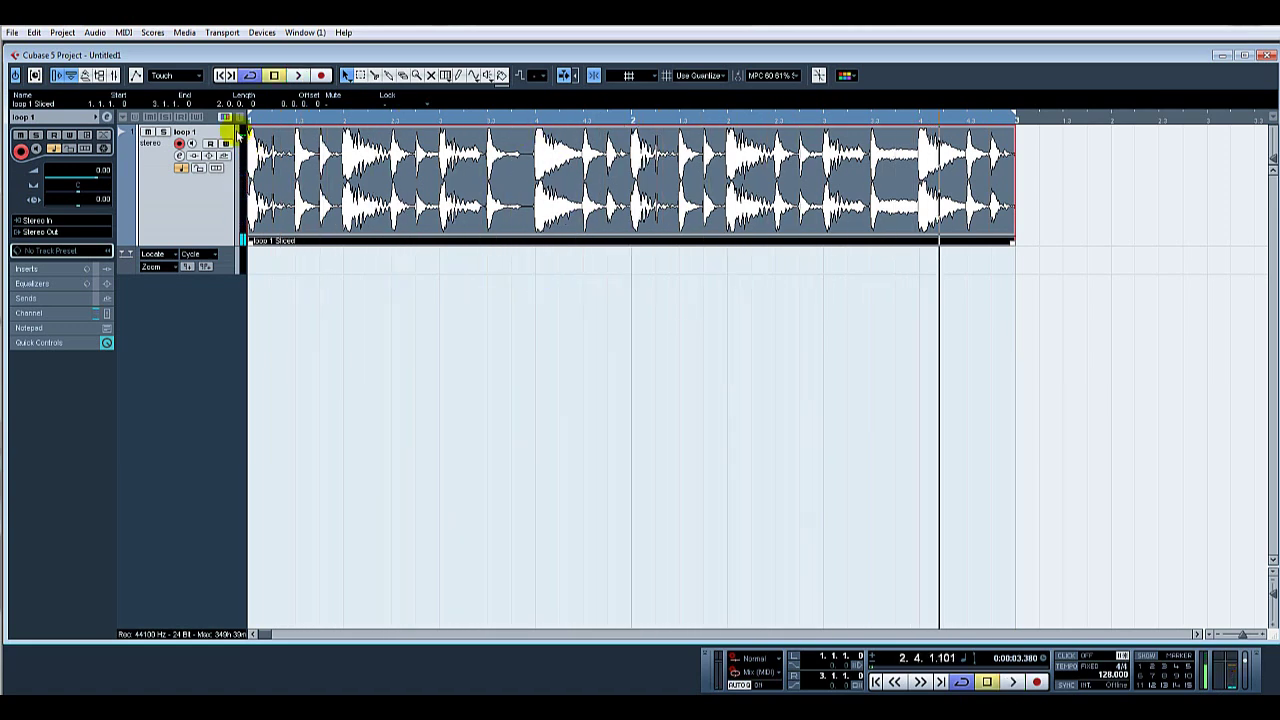
Quantize the loop 1 Sliced slices to MPC 60 61% Swing, audition them, and close the gaps.
{"action": "left_click", "coordinate": [95, 32]}
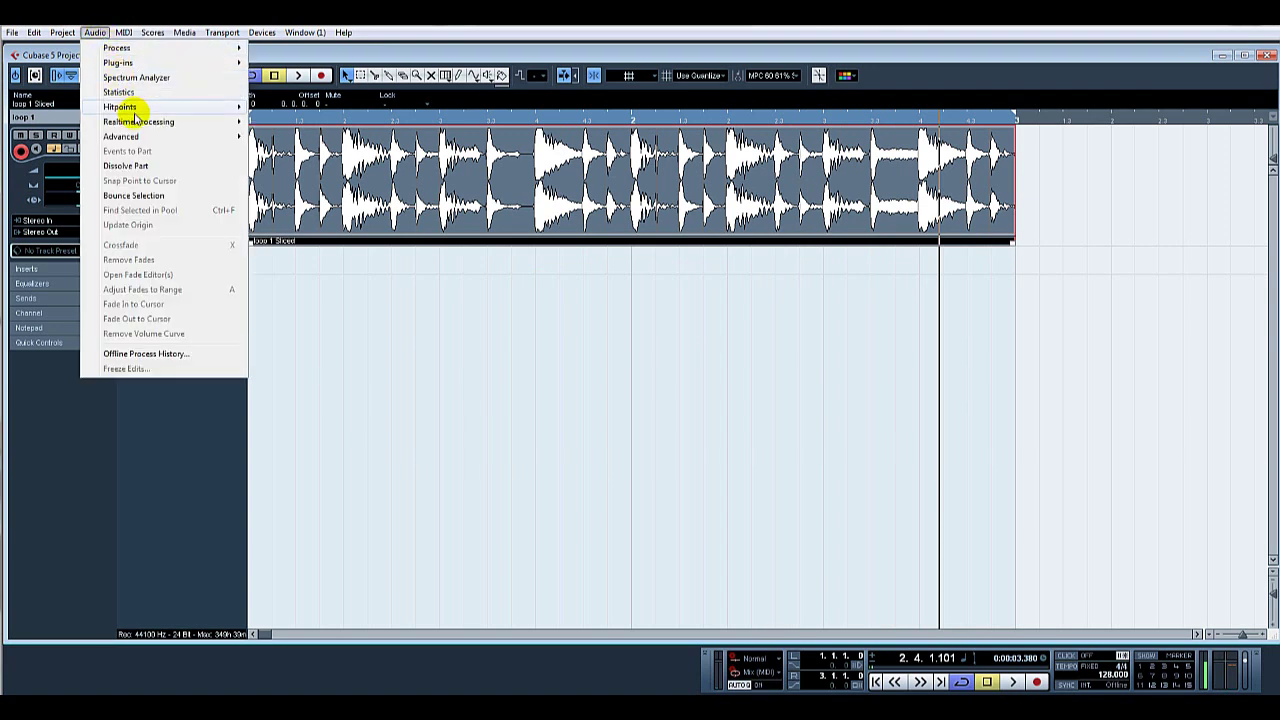
{"action": "mouse_move", "coordinate": [136, 123]}
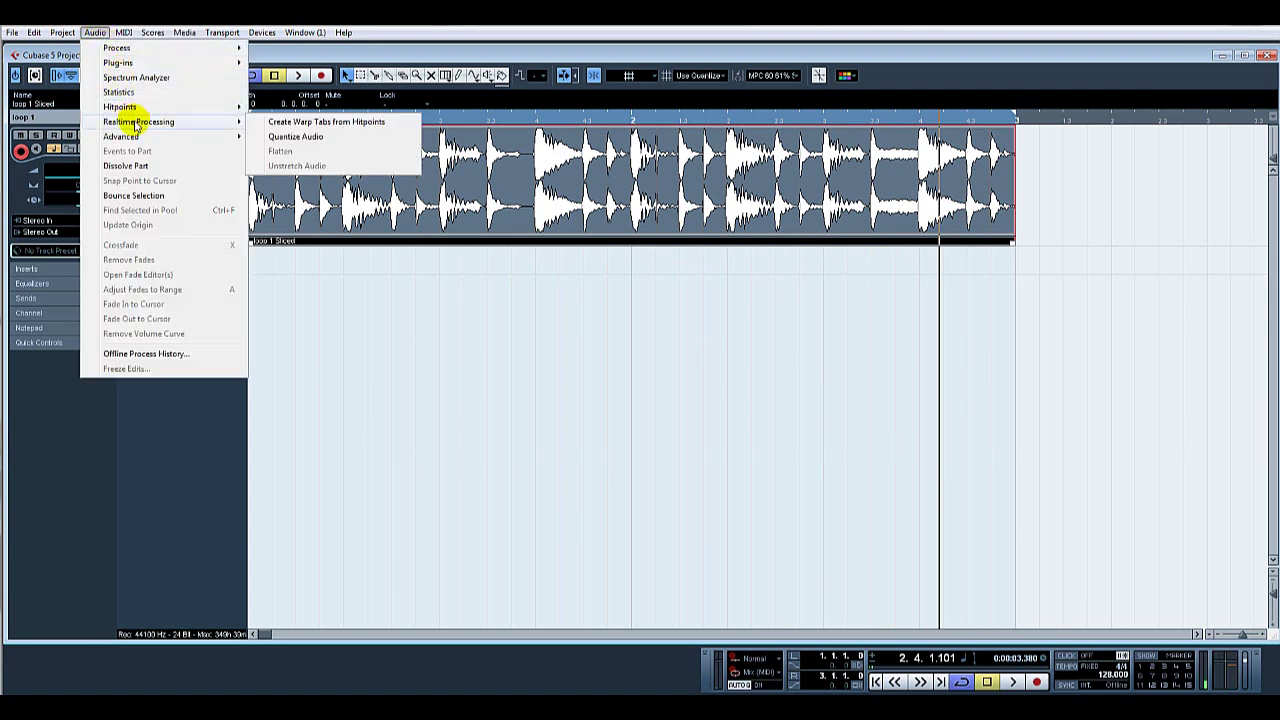
{"action": "left_click", "coordinate": [327, 141]}
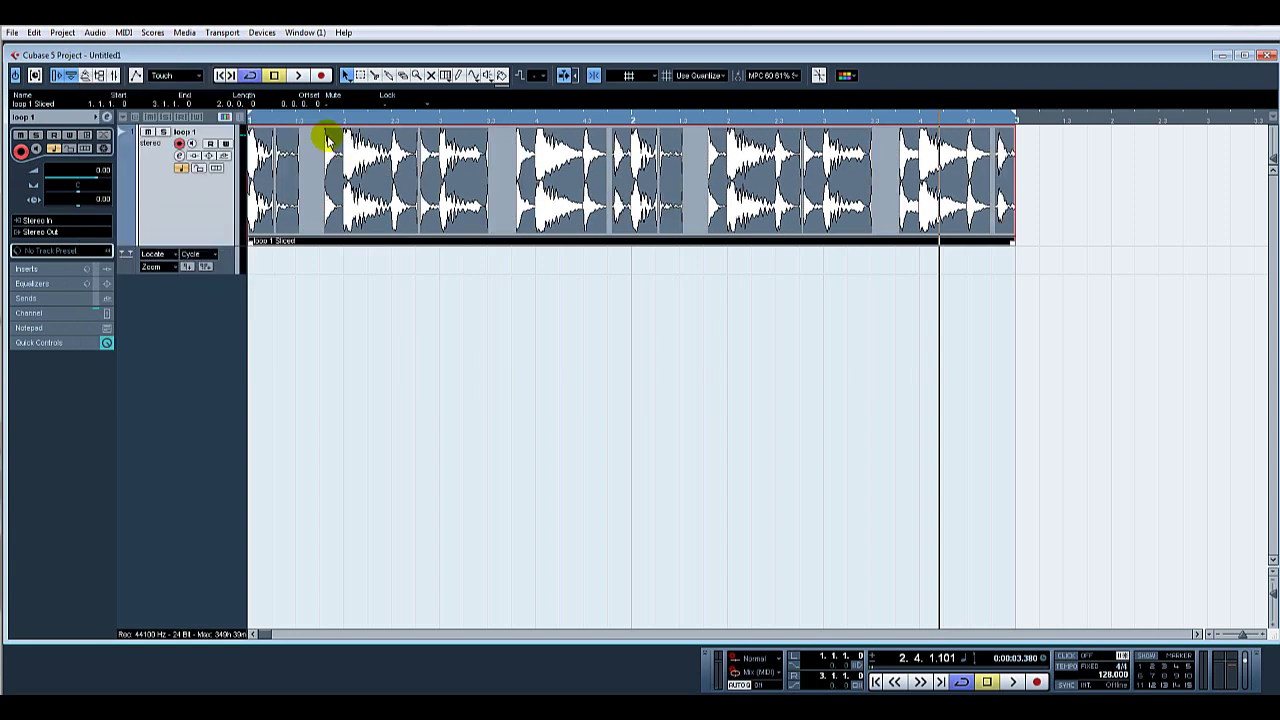
{"action": "key", "text": "space"}
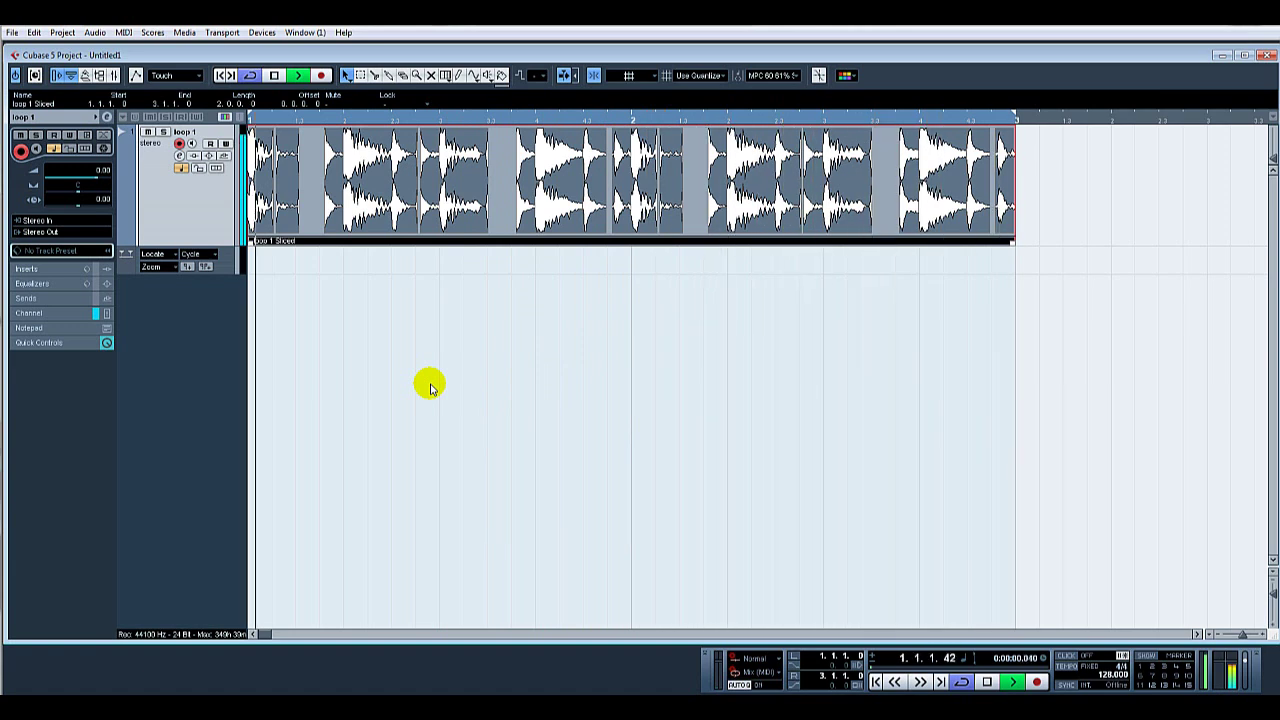
{"action": "key", "text": "space"}
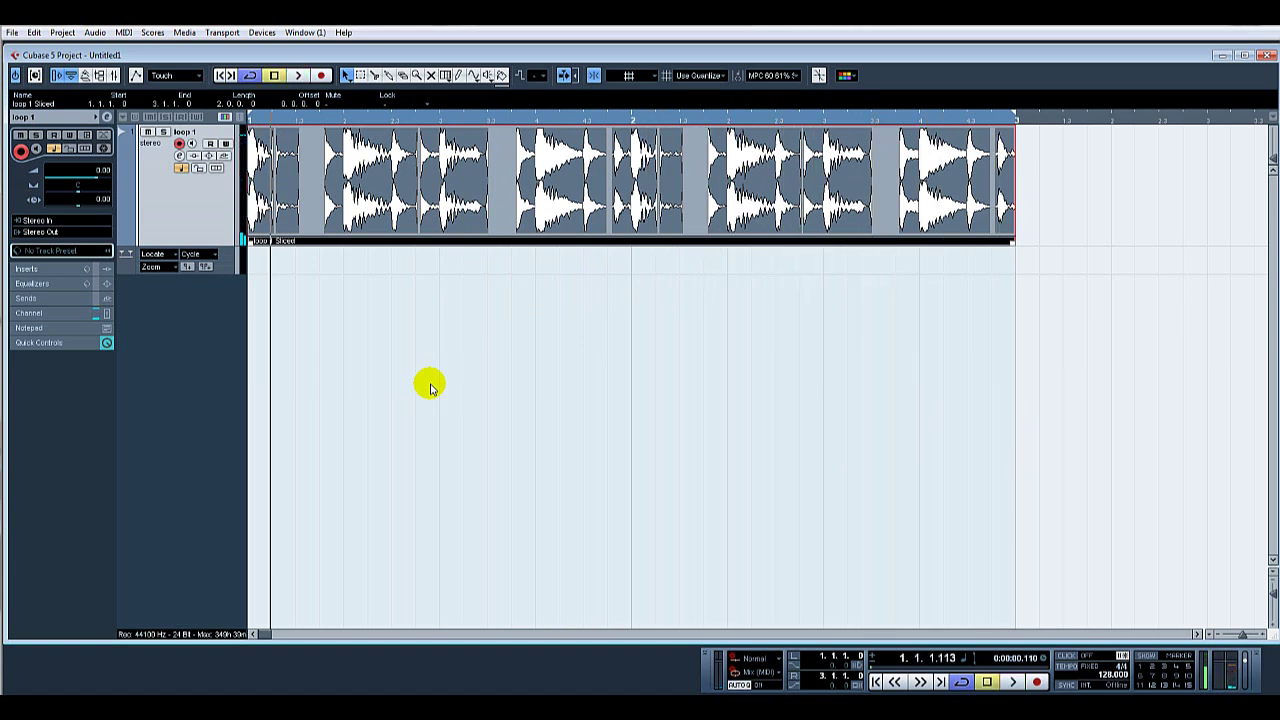
{"action": "key", "text": "ctrl+z"}
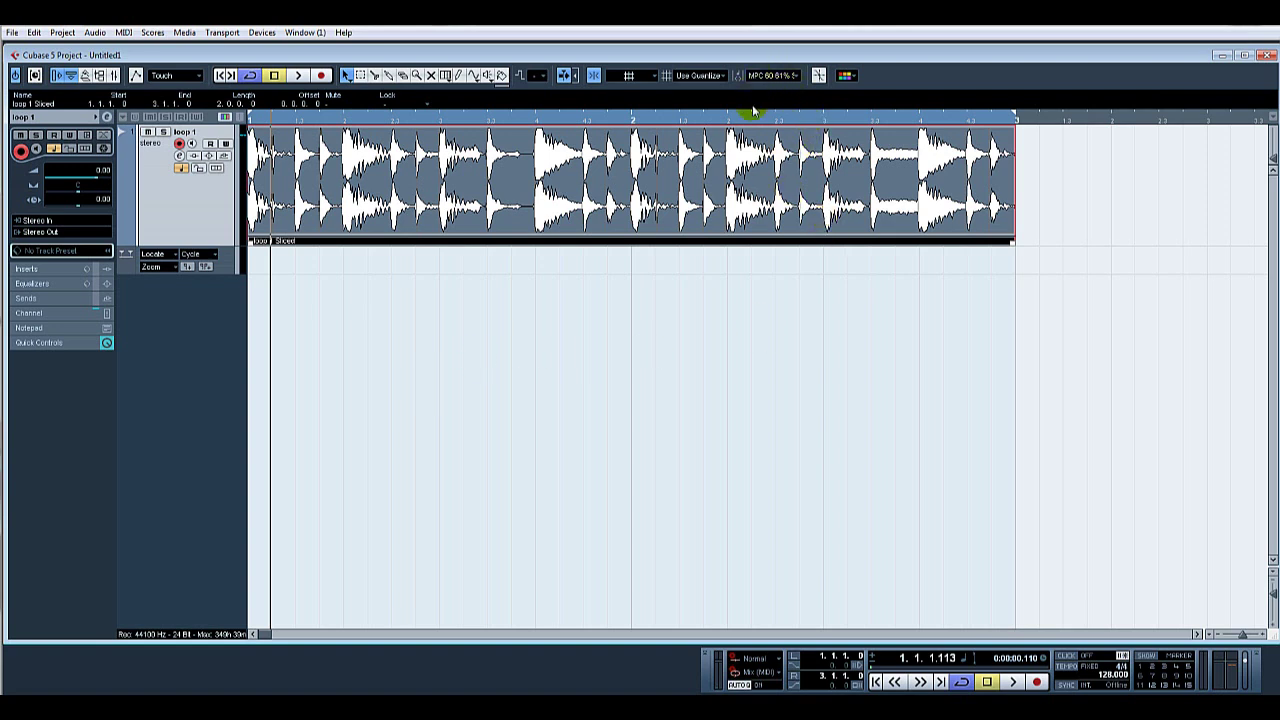
{"action": "left_click", "coordinate": [787, 200]}
Quantize the slices to the MPC 60 75% Swing groove and play the swung loop.
{"action": "left_click", "coordinate": [774, 74]}
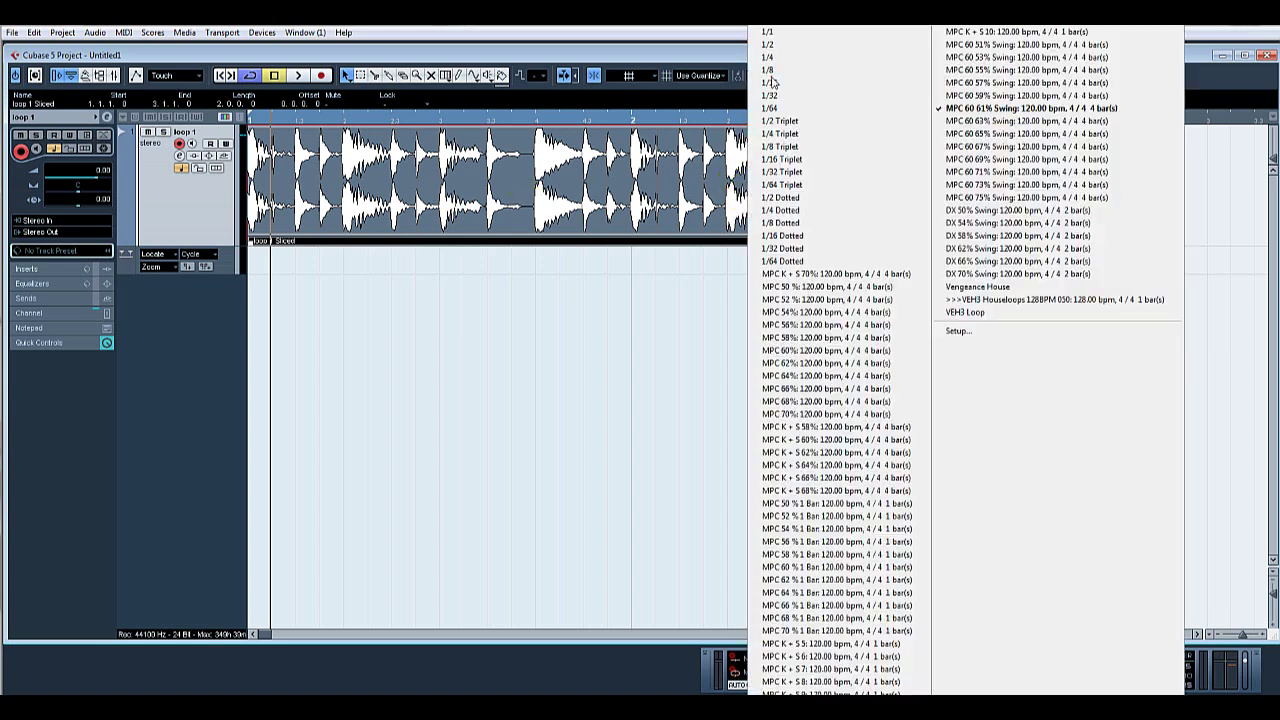
{"action": "left_click", "coordinate": [1014, 197]}
{"action": "left_click", "coordinate": [90, 32]}
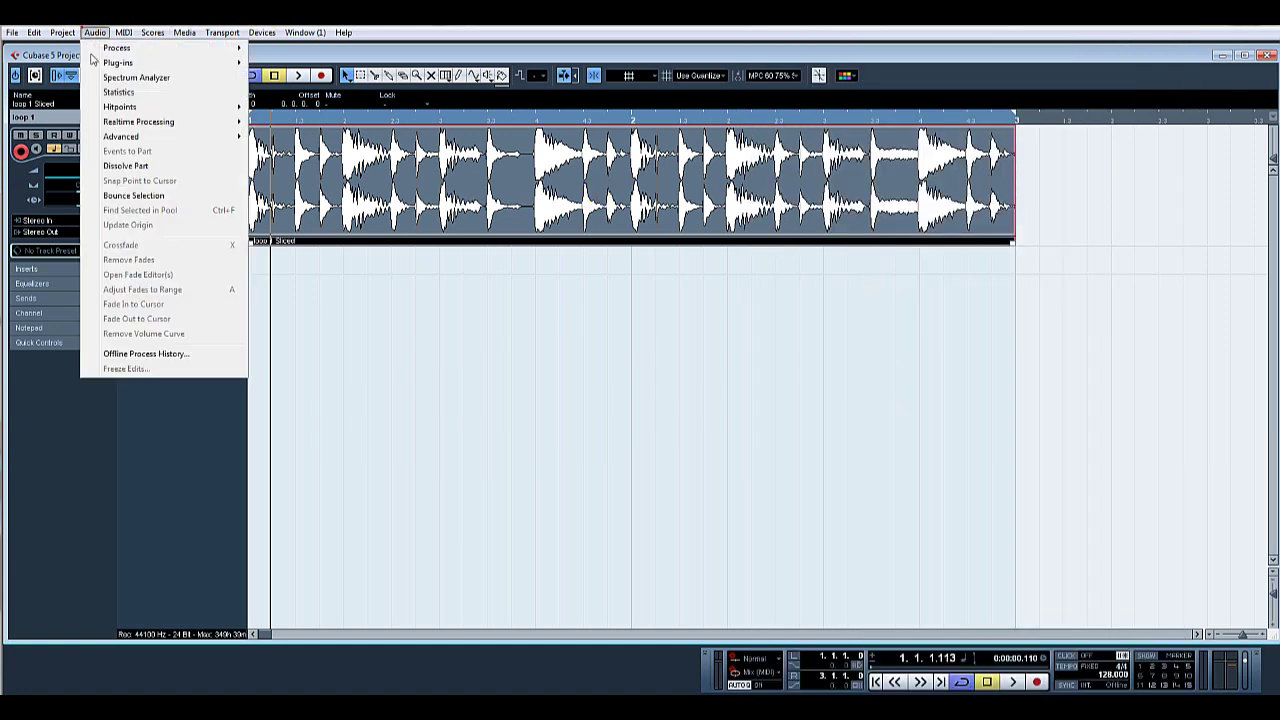
{"action": "mouse_move", "coordinate": [160, 121]}
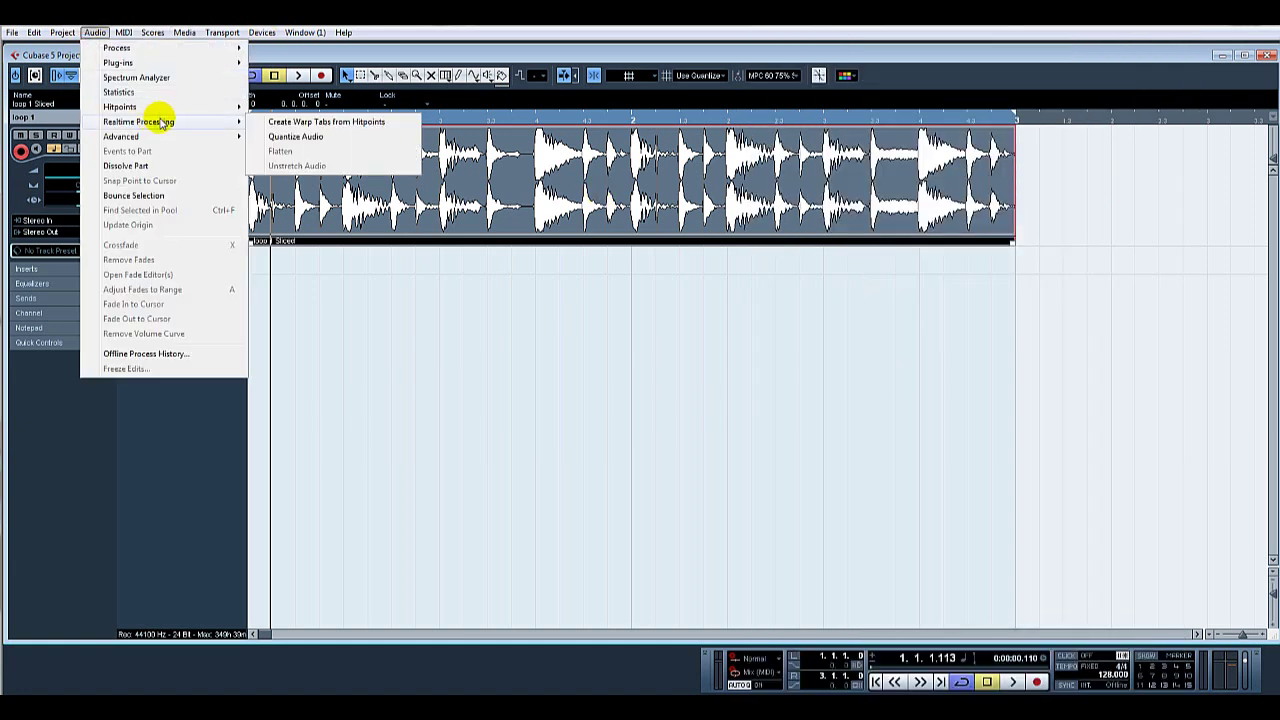
{"action": "left_click", "coordinate": [326, 137]}
{"action": "key", "text": "space"}
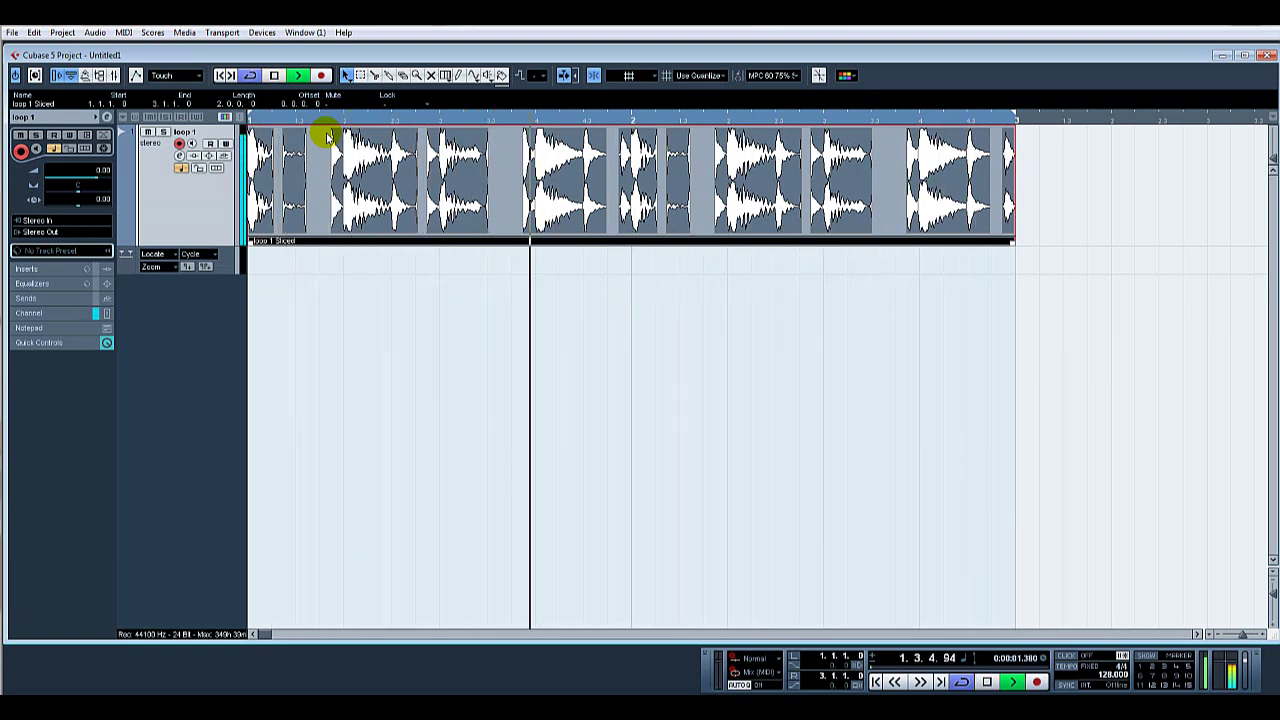
{"action": "key", "text": "space"}
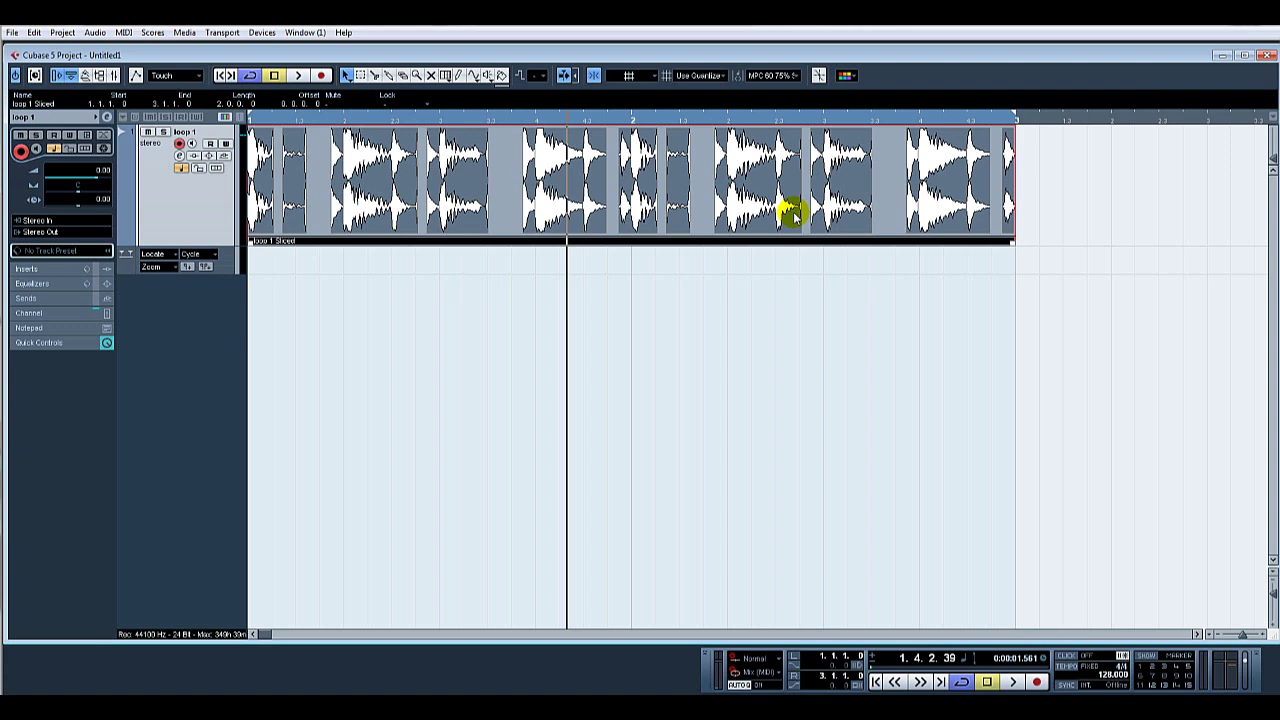
Restore the unsliced loop 1 event, raise hitpoint Sensitivity, and make a groove preset from it.
{"action": "key", "text": "ctrl+z"}
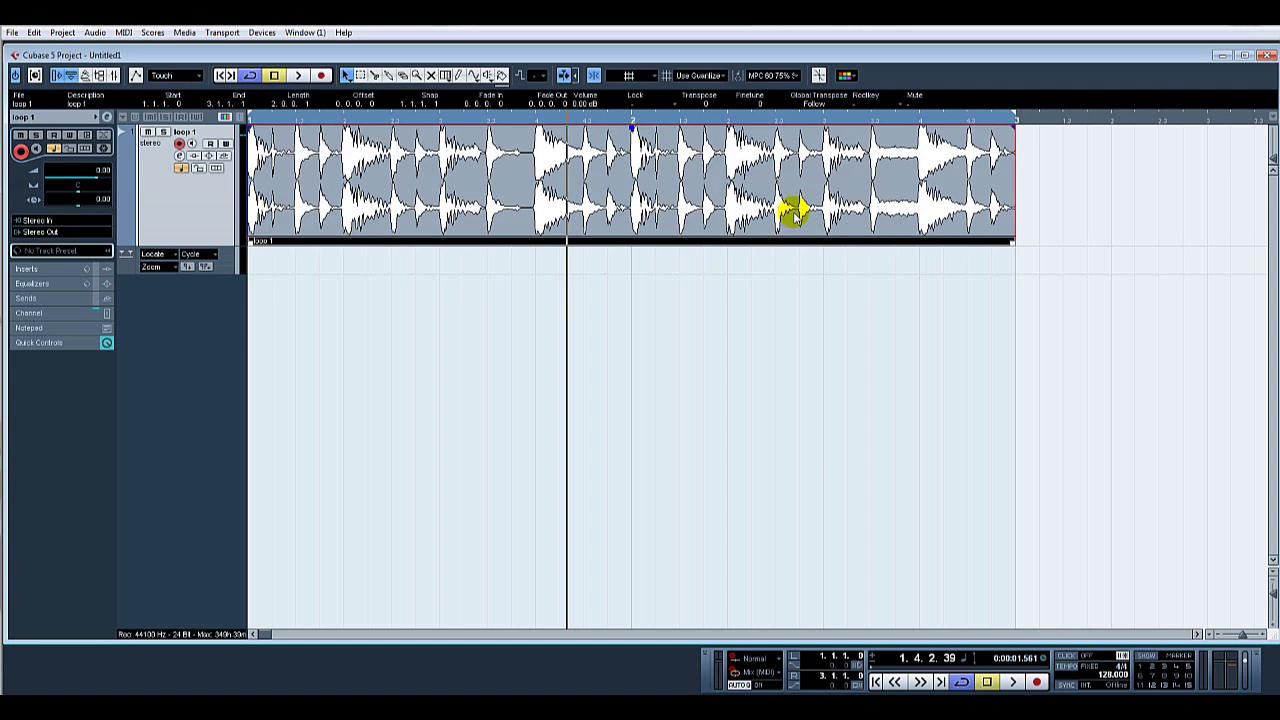
{"action": "double_click", "coordinate": [703, 193]}
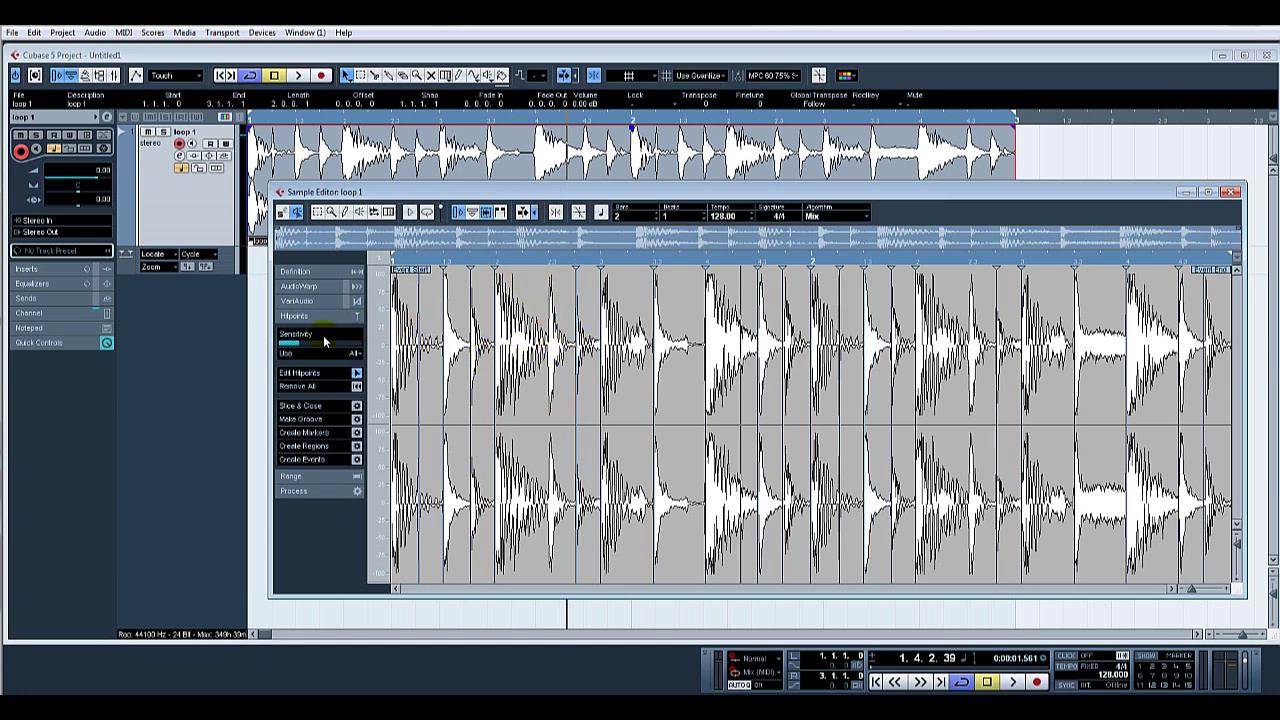
{"action": "left_click_drag", "start_coordinate": [298, 350], "coordinate": [304, 349]}
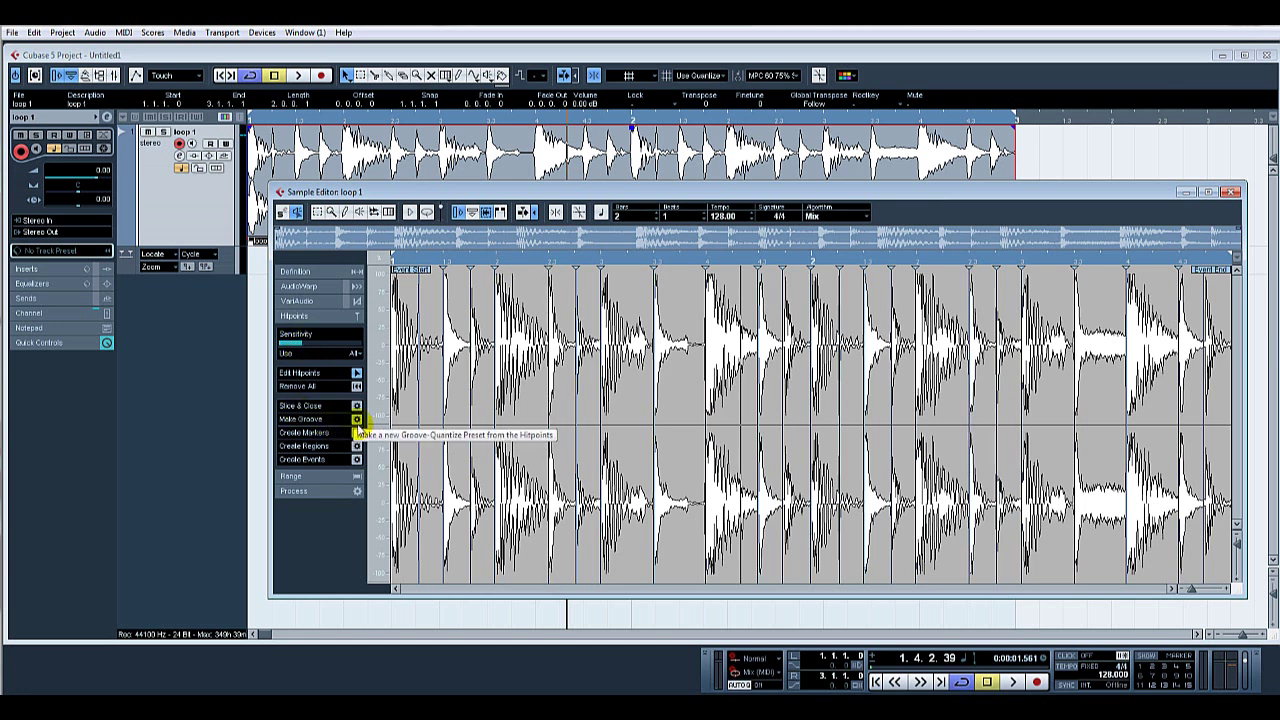
{"action": "left_click", "coordinate": [357, 421]}
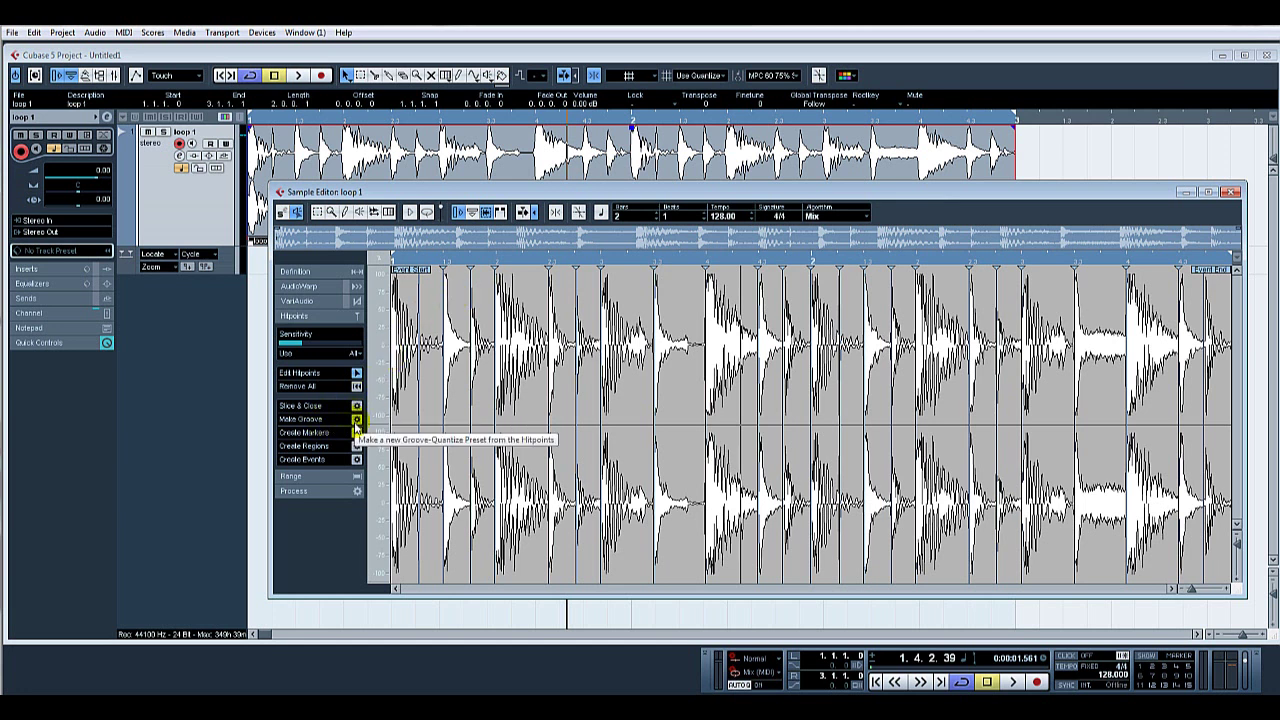
{"action": "left_click", "coordinate": [357, 424]}
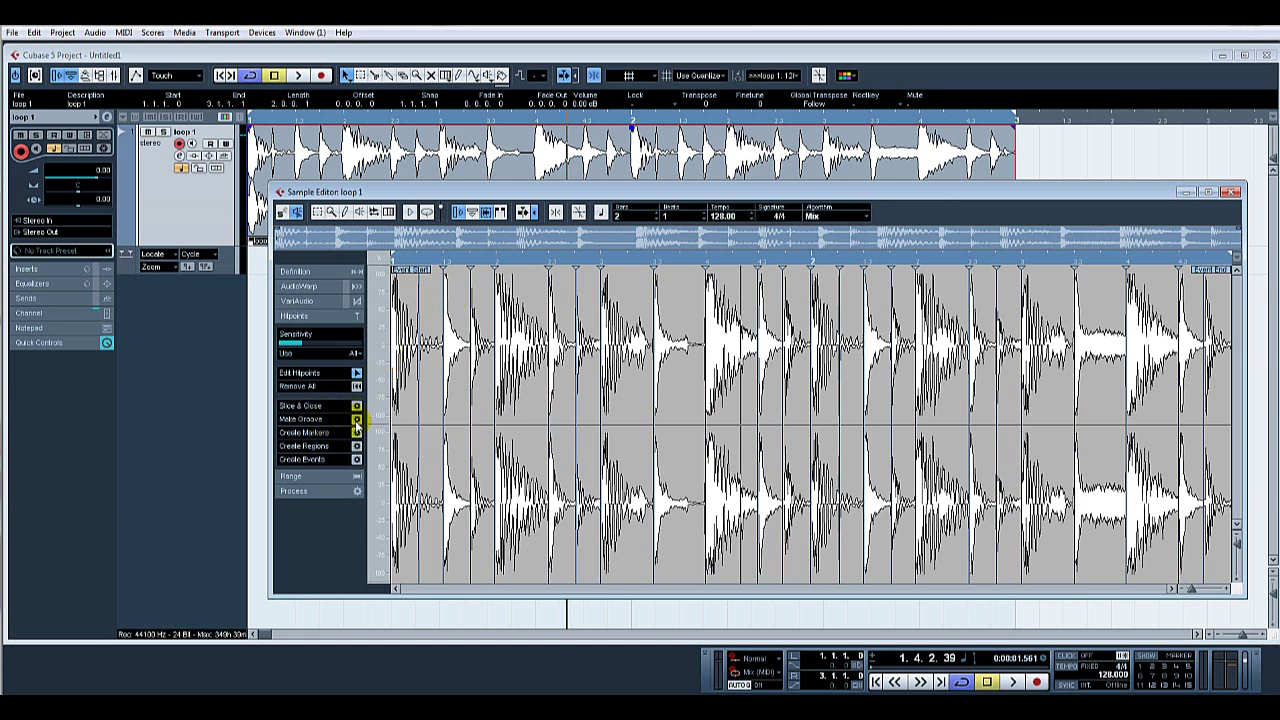
{"action": "left_click", "coordinate": [767, 76]}
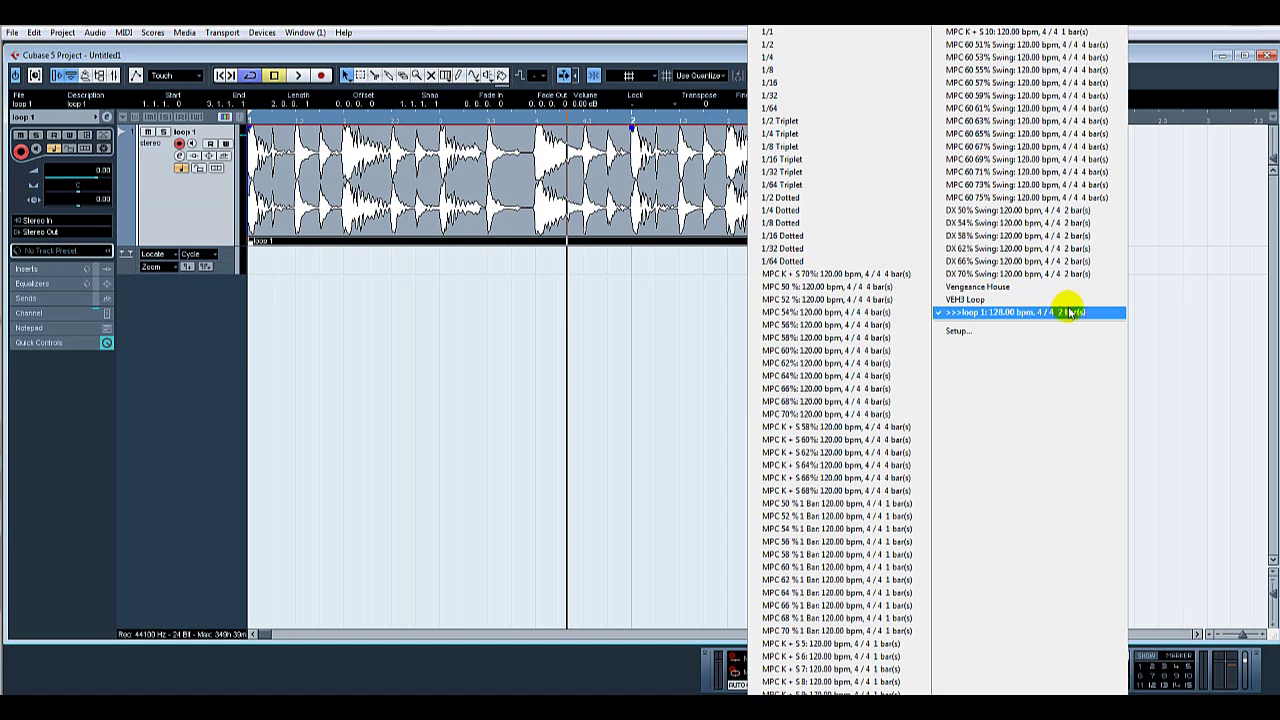
Keep the >>>loop 1 groove preset, audition the unsliced loop, and select the event.
{"action": "left_click", "coordinate": [708, 366]}
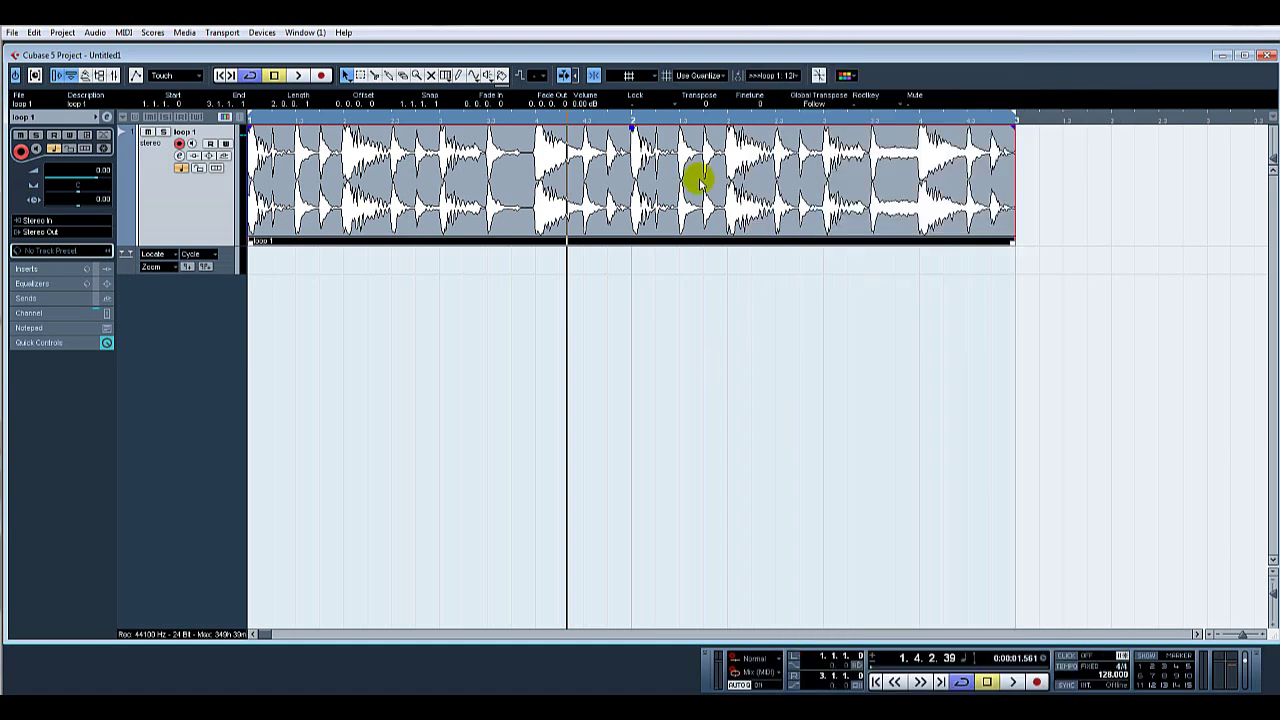
{"action": "key", "text": "space"}
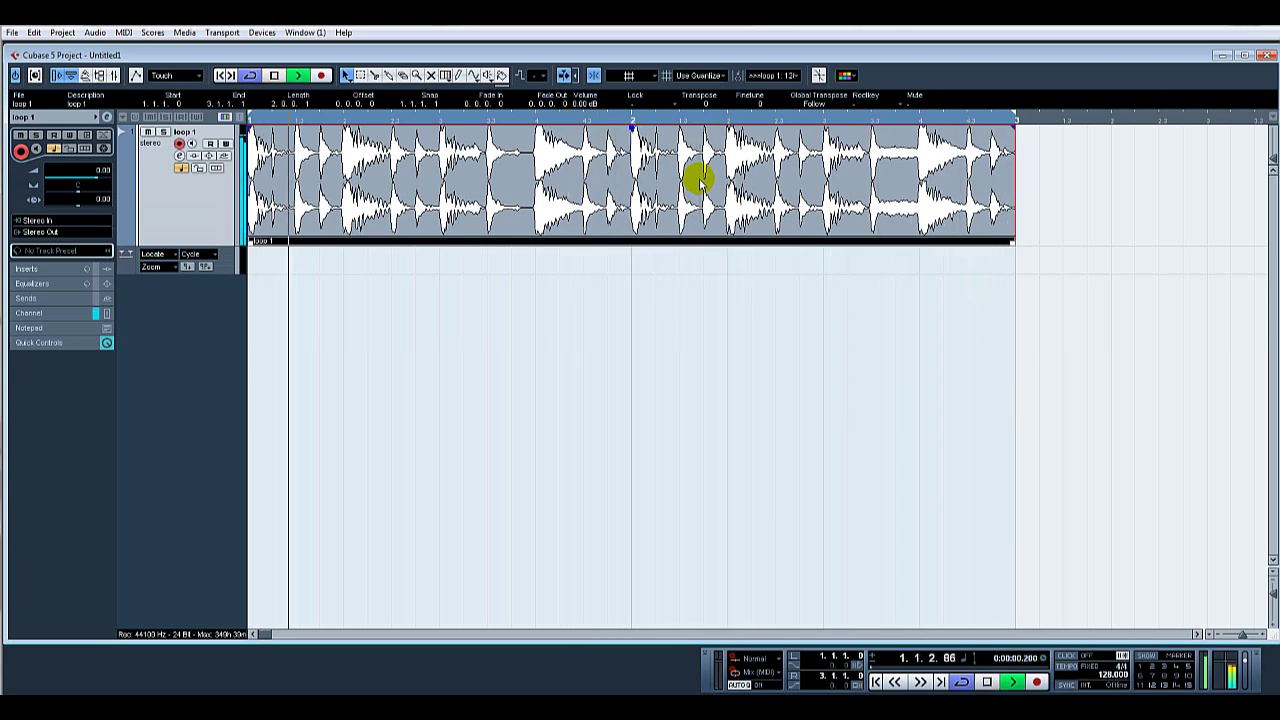
{"action": "key", "text": "space"}
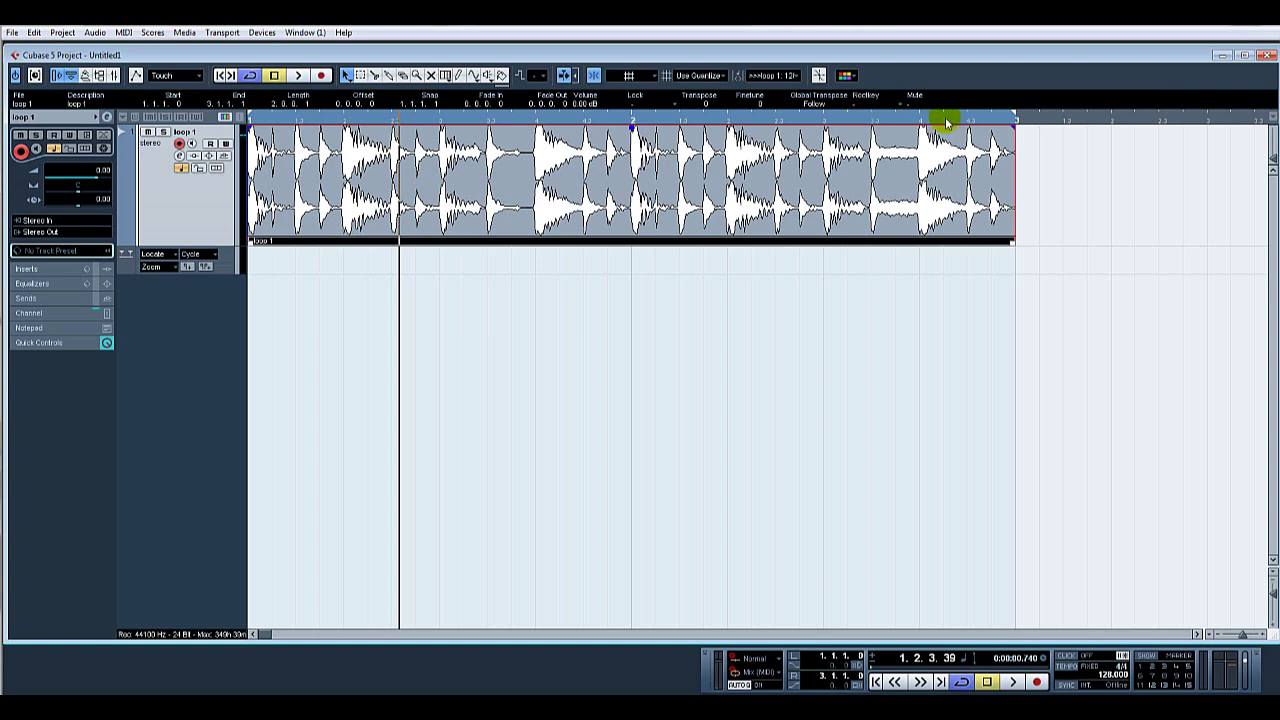
{"action": "left_click_drag", "start_coordinate": [1052, 173], "coordinate": [921, 270]}
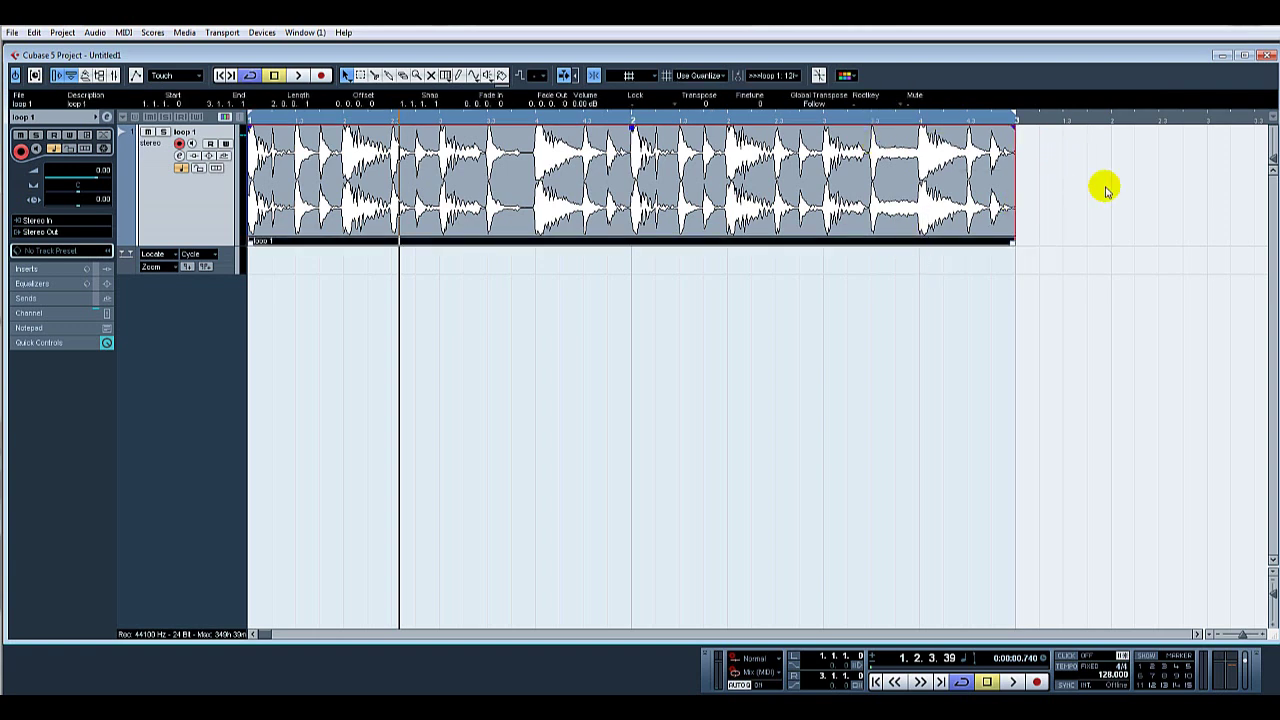
Reopen loop 1 in the Sample Editor, raise hitpoint sensitivity to mark the drum hits, and check the quantize presets.
{"action": "double_click", "coordinate": [668, 190]}
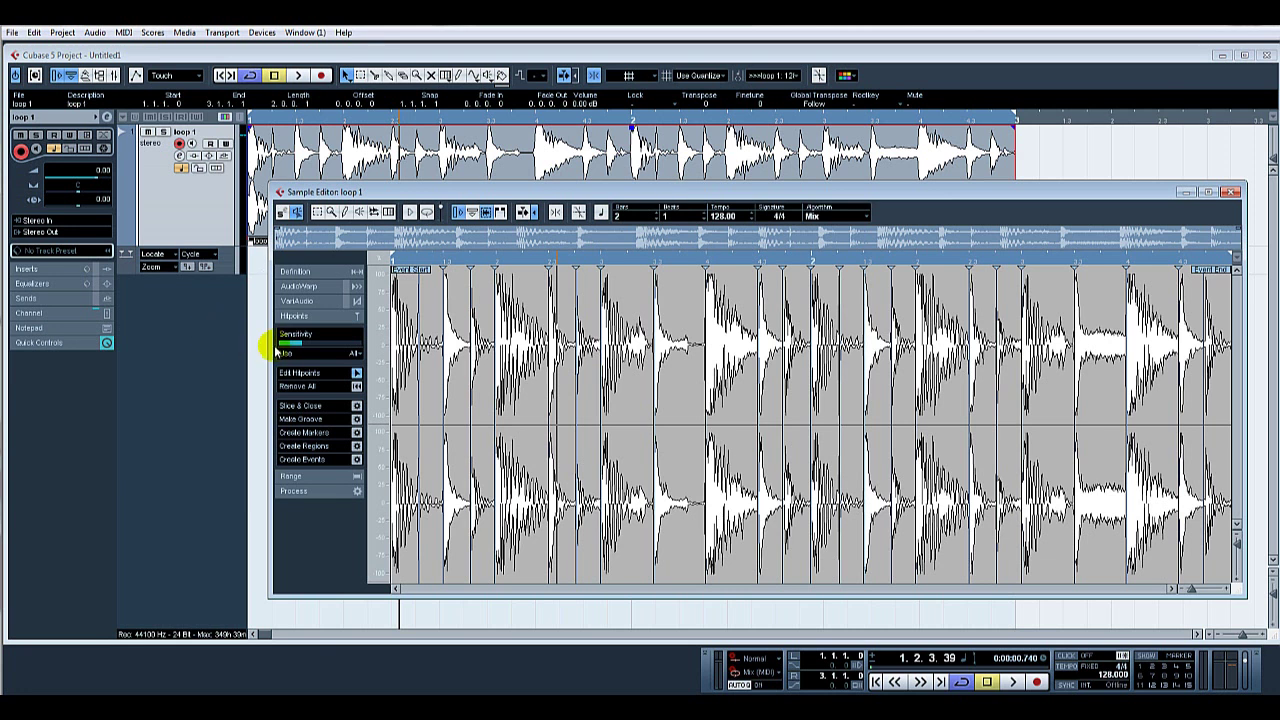
{"action": "left_click_drag", "start_coordinate": [276, 350], "coordinate": [307, 347]}
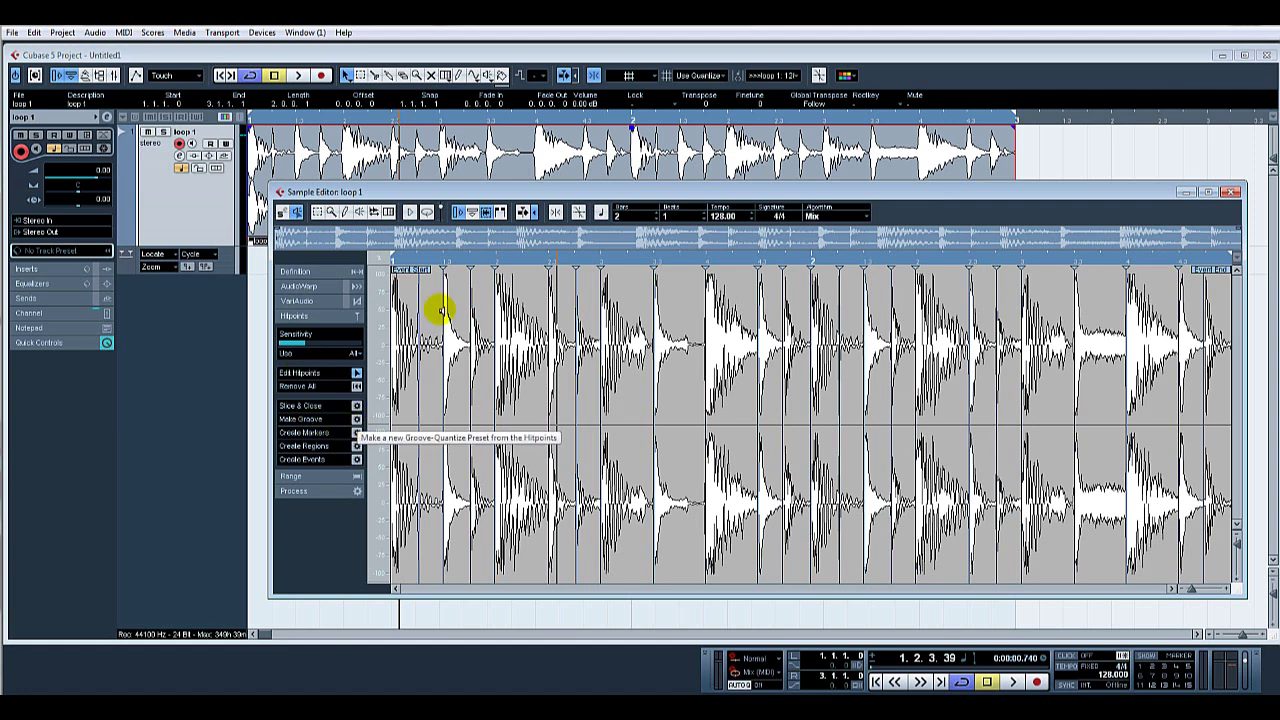
{"action": "left_click", "coordinate": [775, 76]}
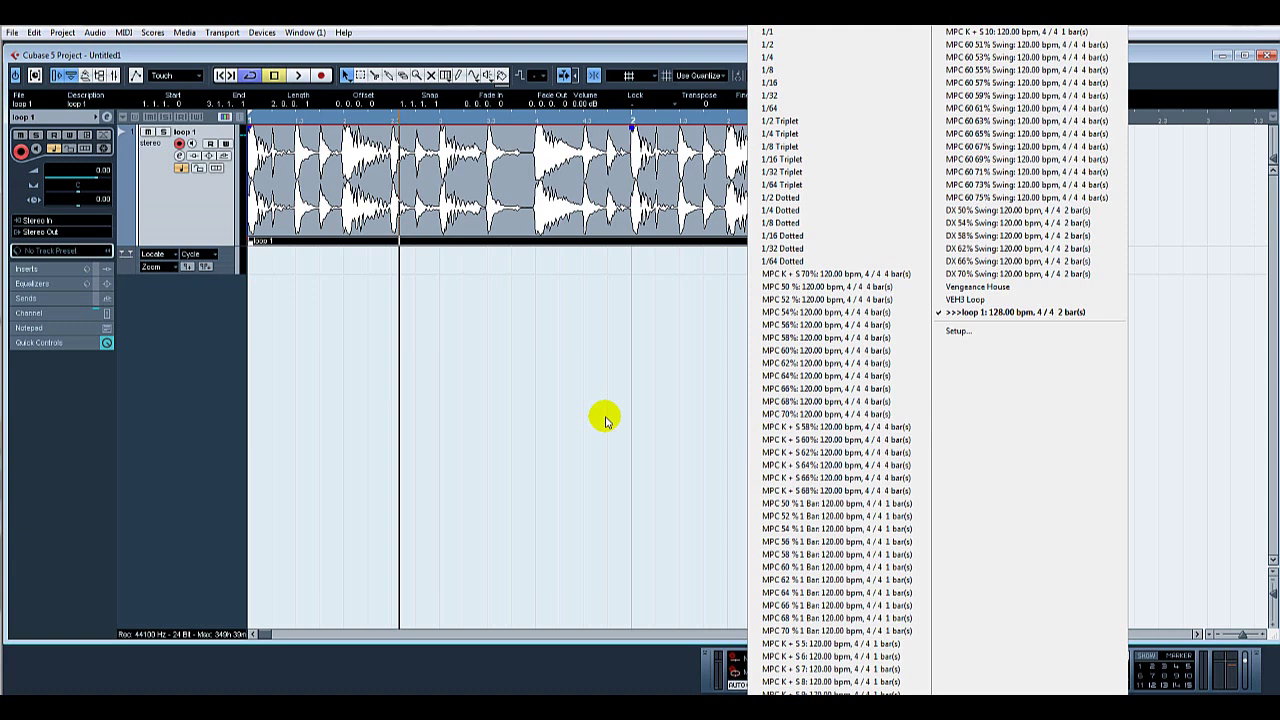
Dismiss the quantize preset list, keeping the '>>>loop 1: 128.00 bpm, 4/4 2 bar(s)' groove active.
{"action": "left_click", "coordinate": [604, 420]}
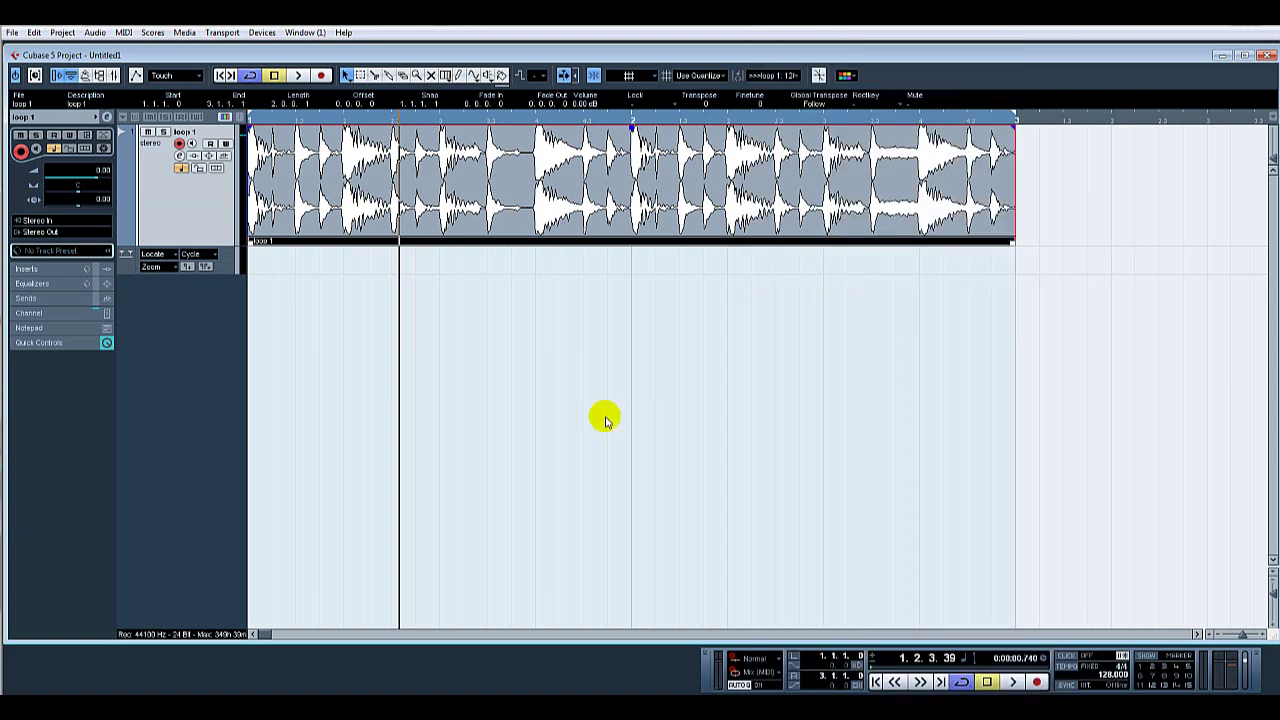